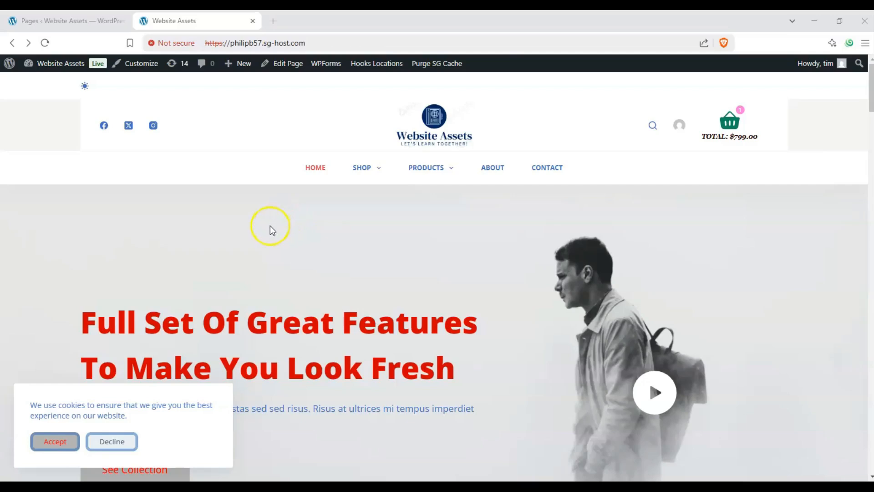
scroll(299, 174, down, 1)
scroll(207, 190, up, 1)
mouse_move(231, 71)
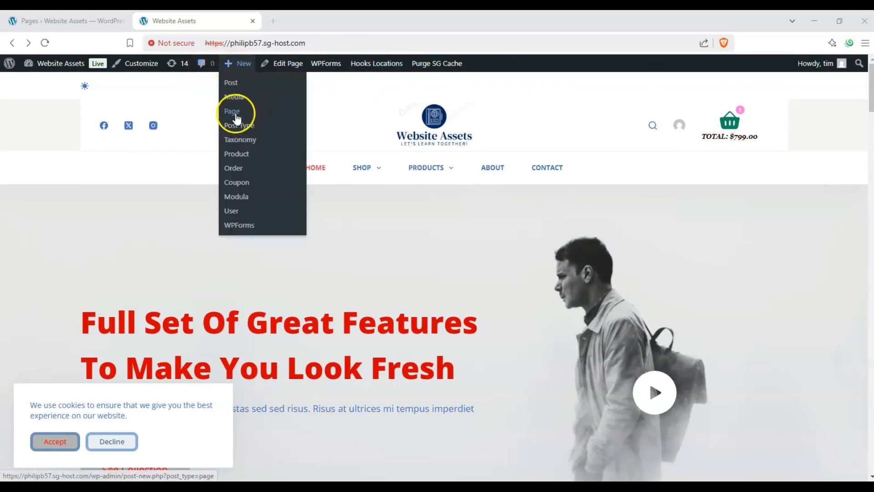
Step: Go to the site's admin dashboard and start a new page
click(75, 19)
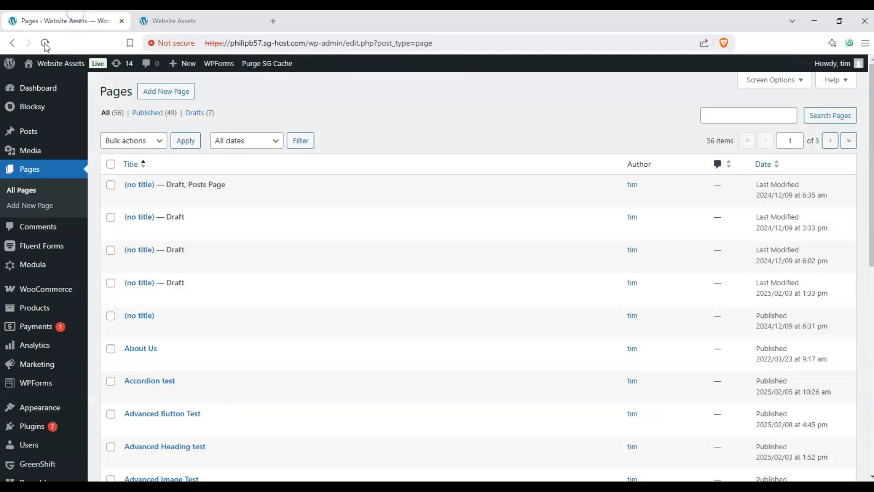
click(30, 86)
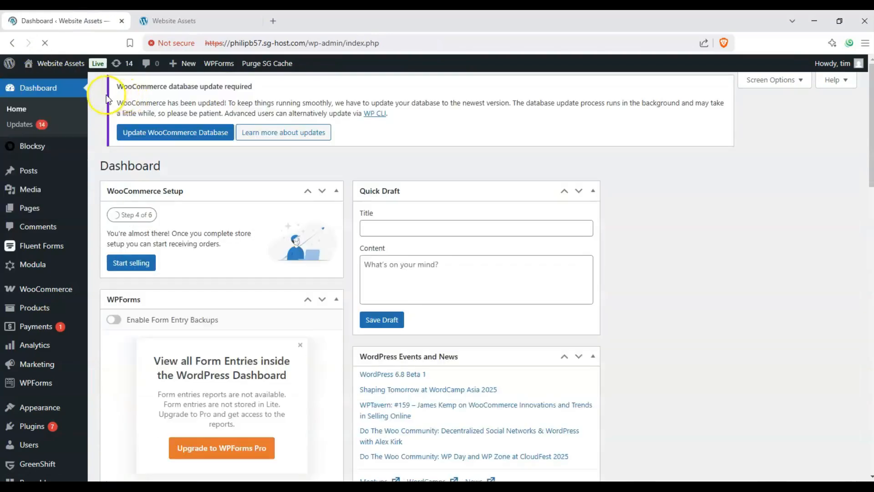
drag(161, 91, 111, 94)
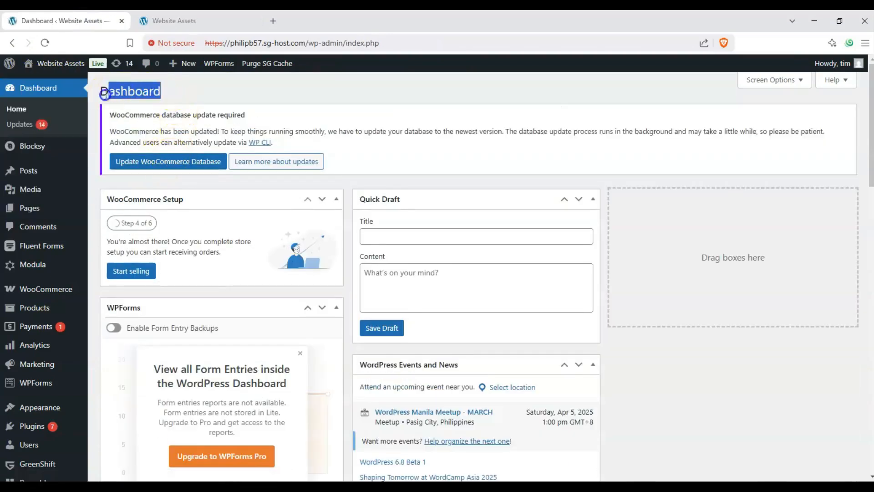
click(105, 92)
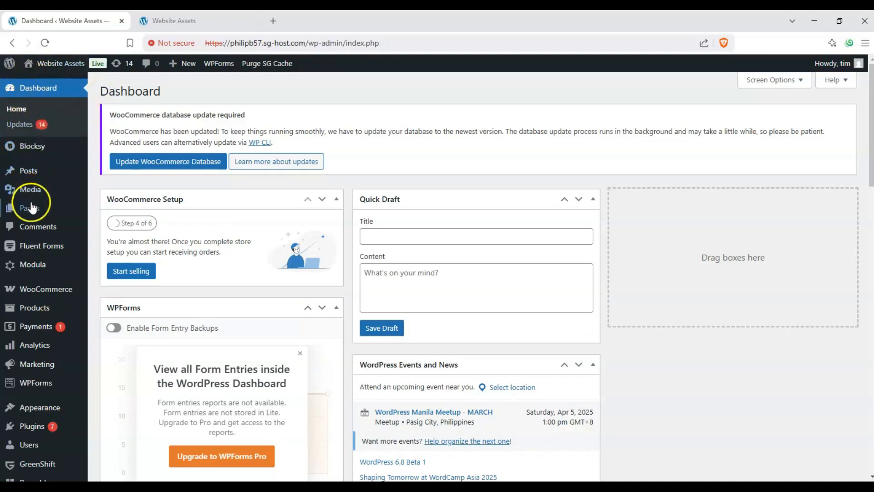
mouse_move(30, 206)
click(119, 226)
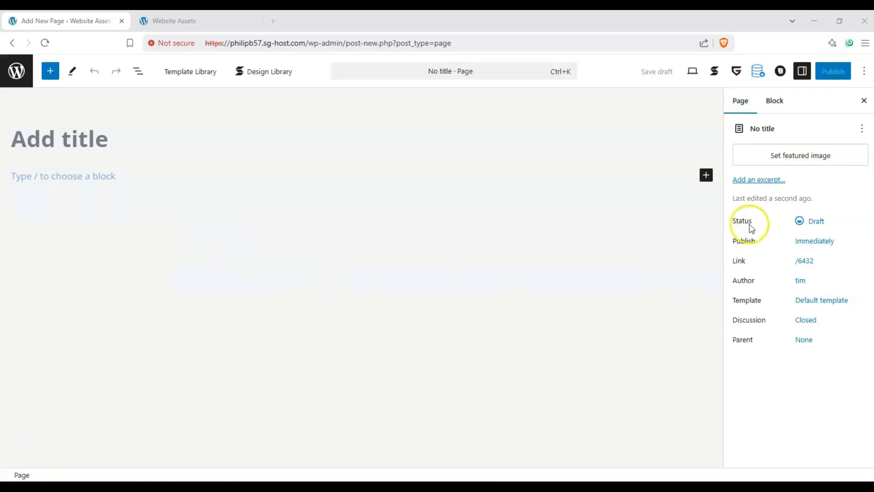
Step: Toggle the settings sidebar off and on, and show its block settings
click(805, 73)
click(804, 72)
click(790, 106)
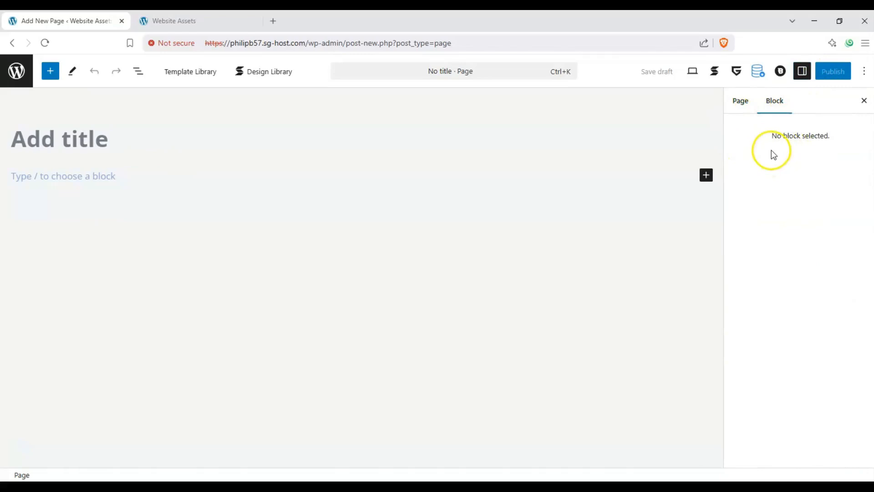
Step: Title the new page "Stackable carousel test"
click(30, 150)
text(Stackable caro)
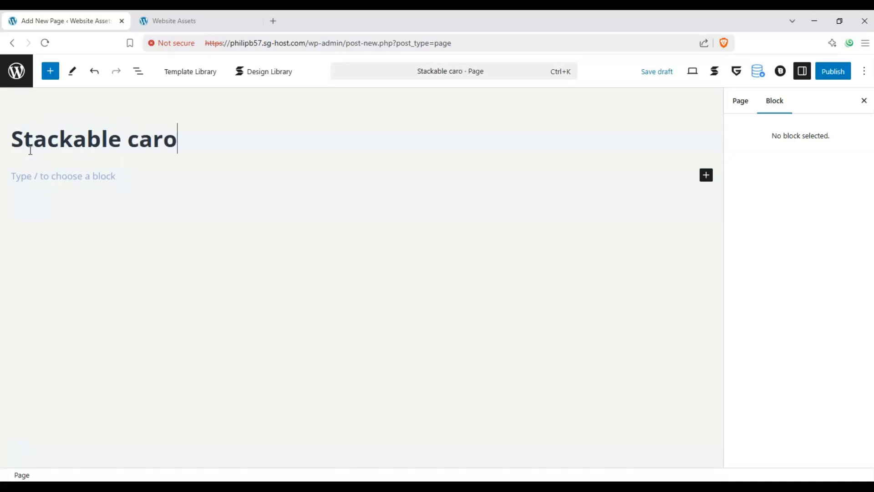
text(usel test)
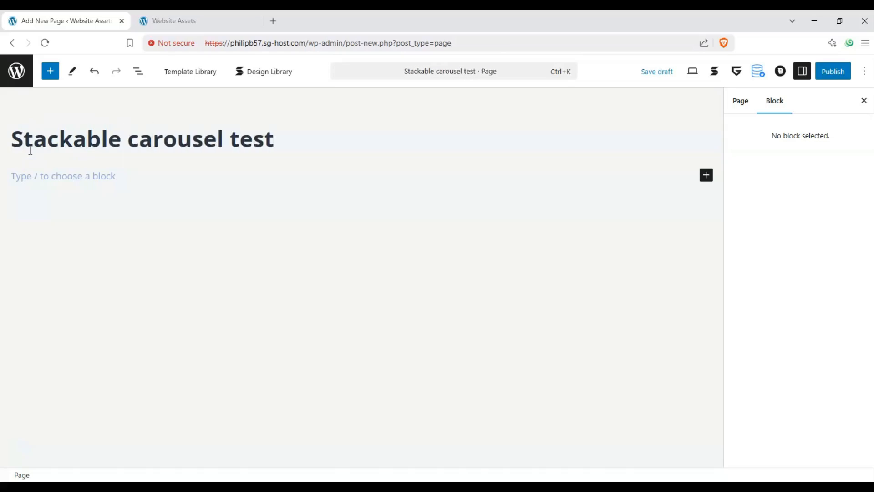
click(75, 246)
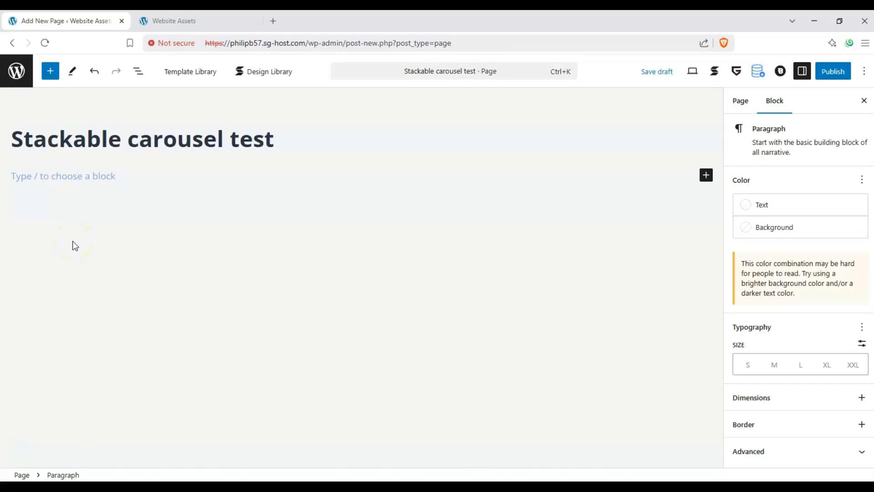
Step: Insert a Stackable Carousel block below the page title and close the block inserter
click(53, 73)
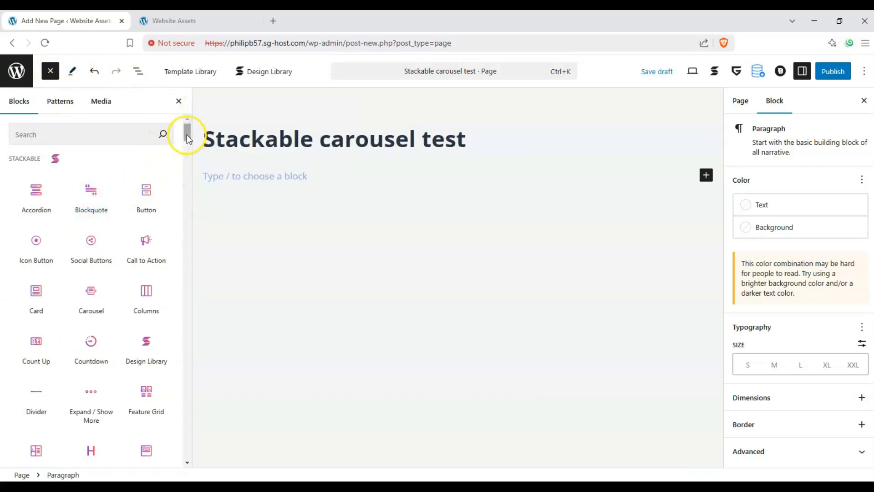
drag(187, 135, 184, 116)
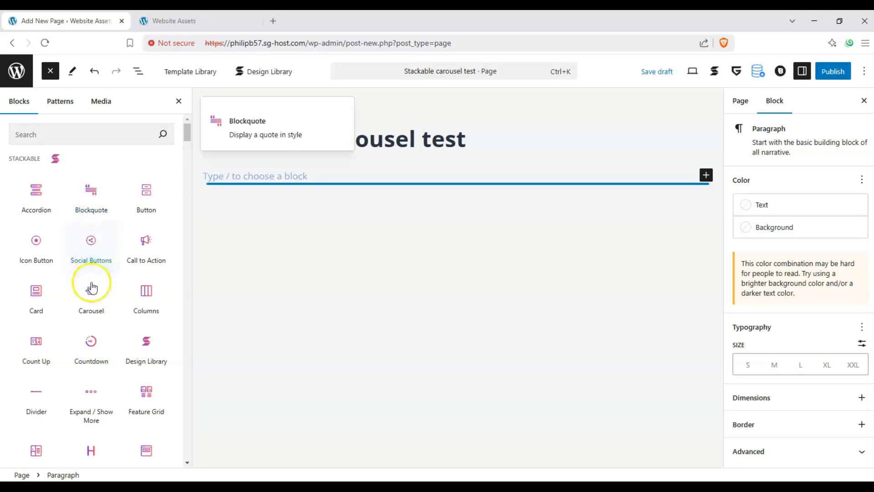
drag(91, 297, 236, 184)
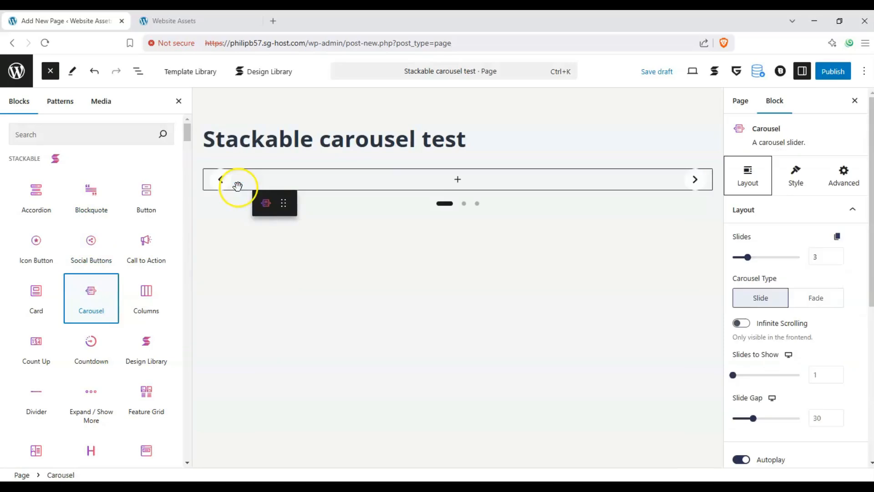
click(62, 74)
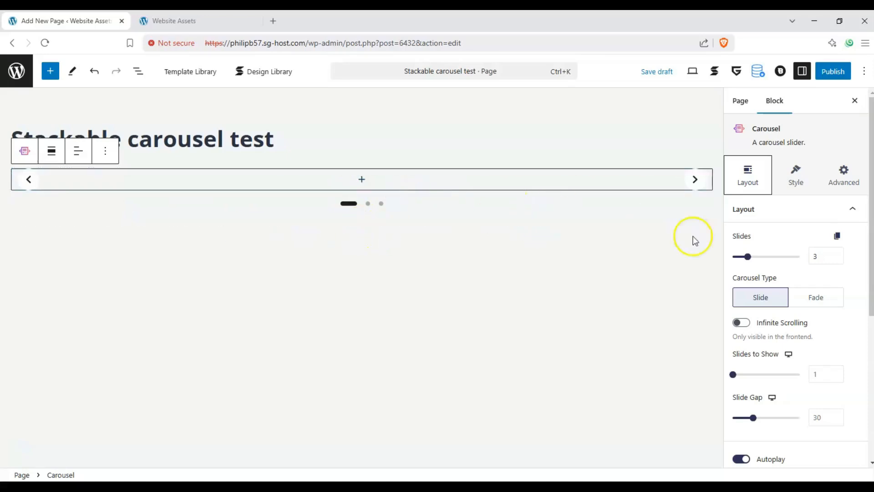
Step: Select the carousel block, browse through its empty slides and return to the first one
click(173, 280)
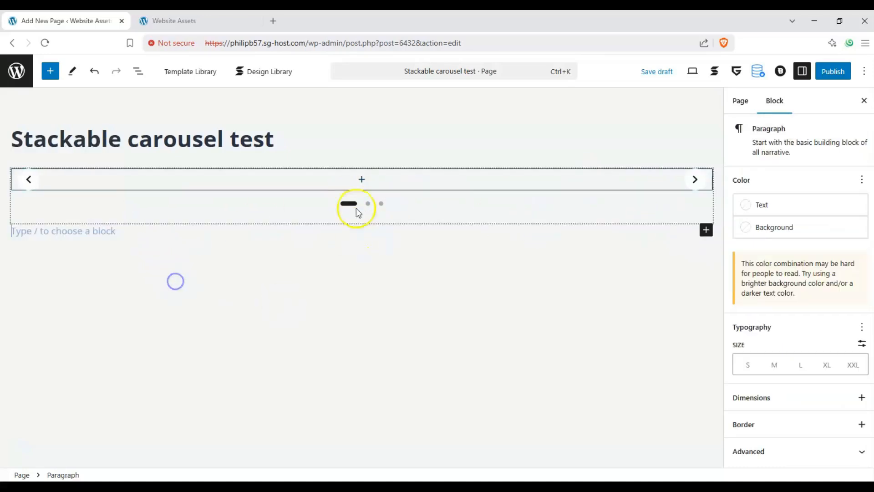
click(200, 203)
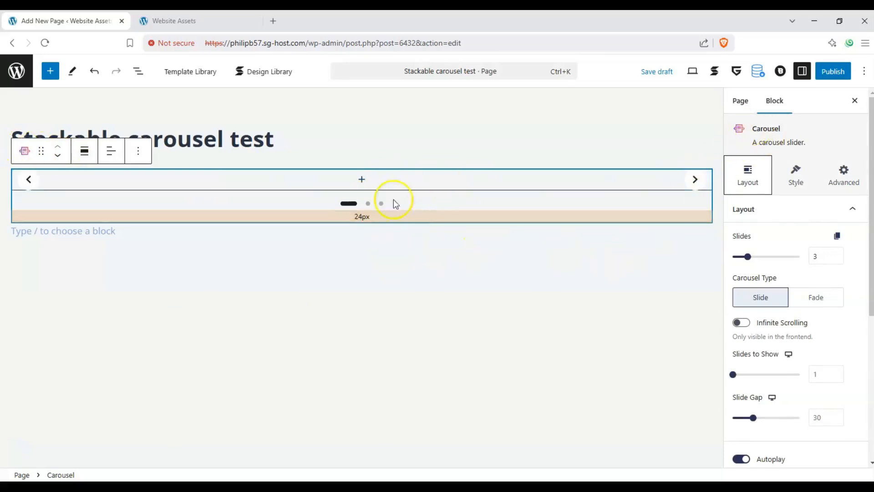
click(362, 179)
click(362, 179)
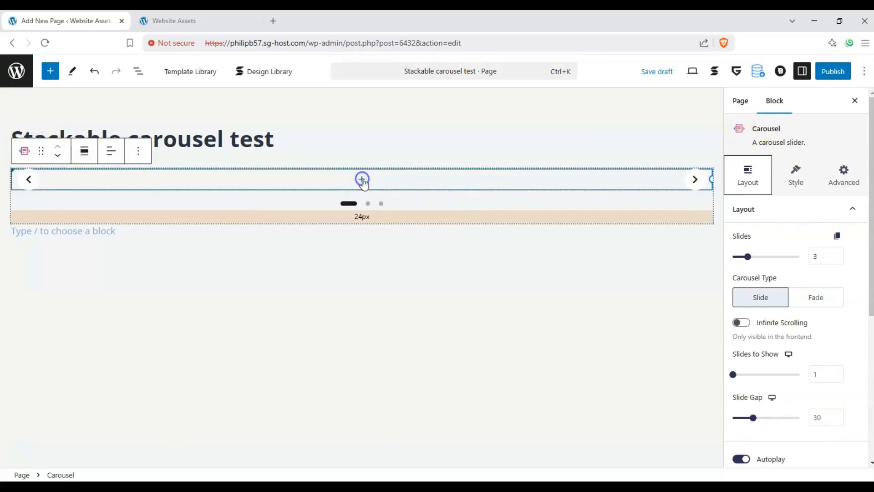
click(695, 180)
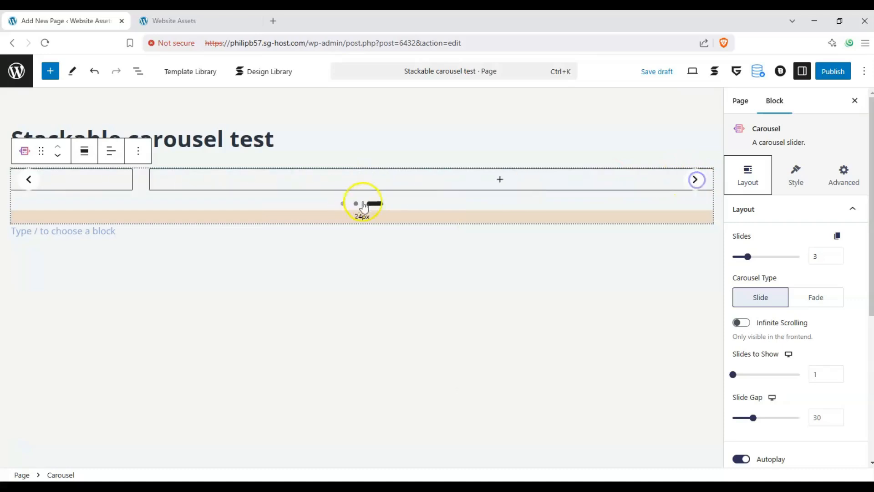
click(27, 180)
click(27, 179)
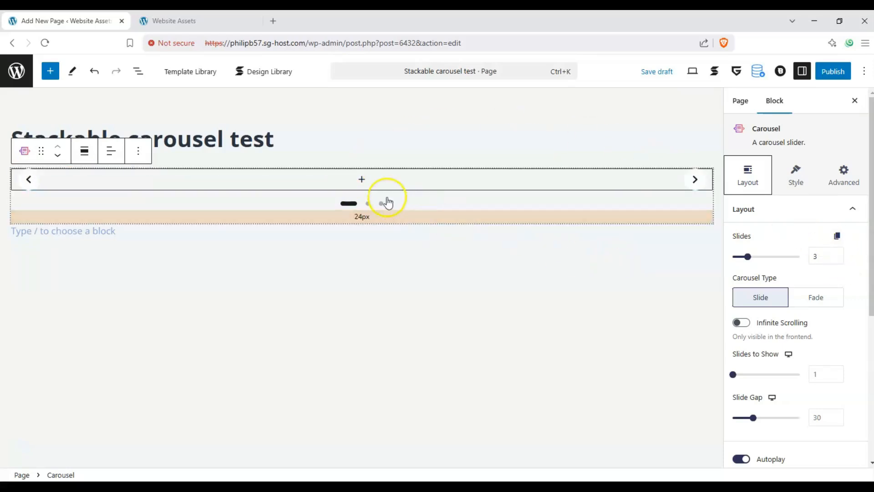
Step: Add an Image Advanced block to the first slide with helmet-3.jpg from the media library
click(361, 181)
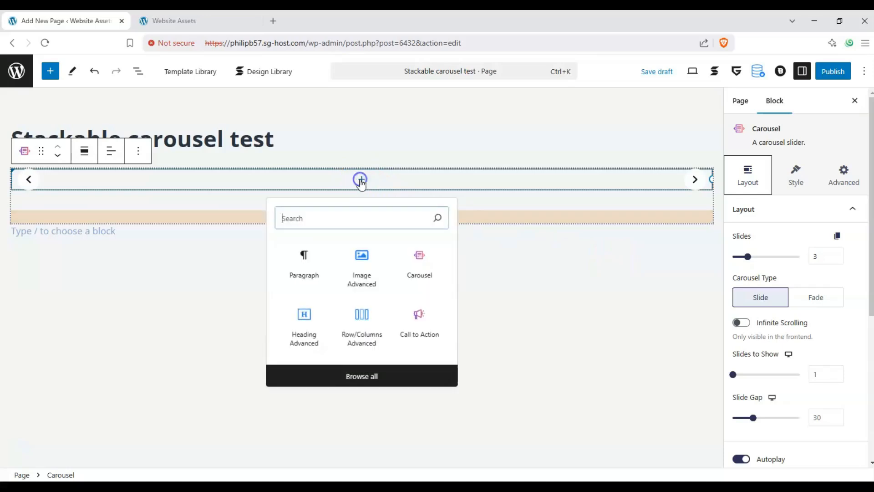
click(361, 267)
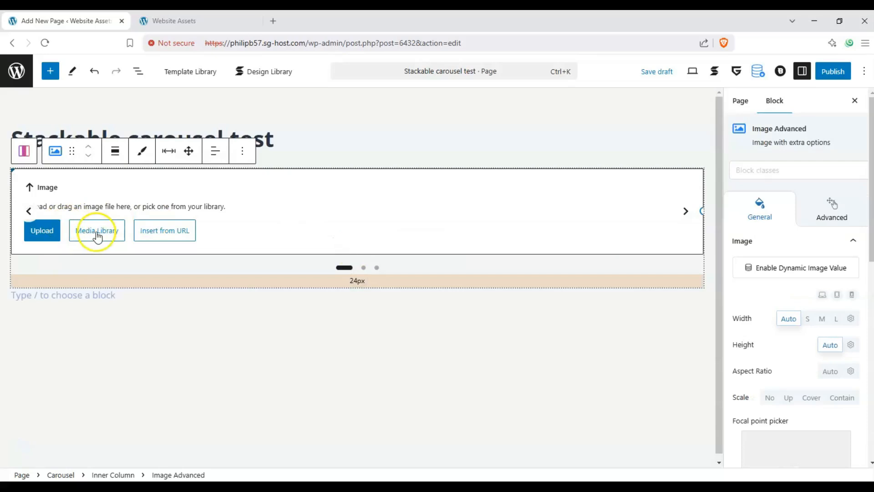
click(89, 231)
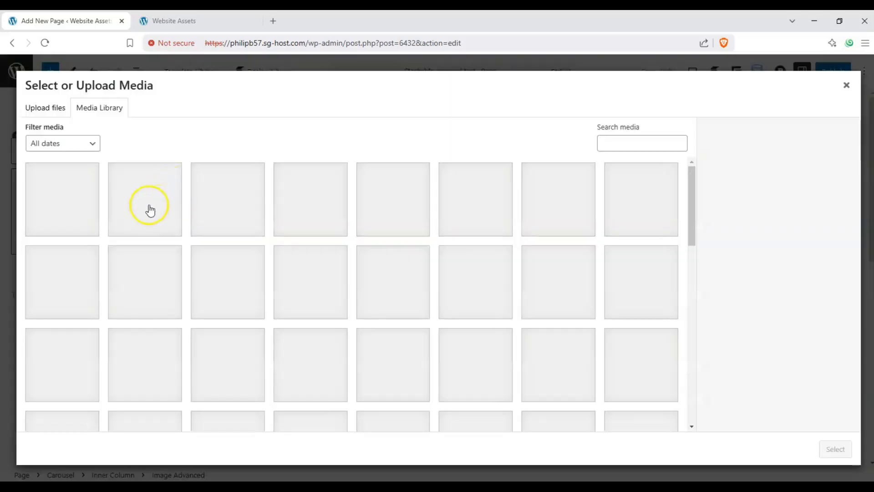
scroll(51, 311, down, 1)
click(51, 311)
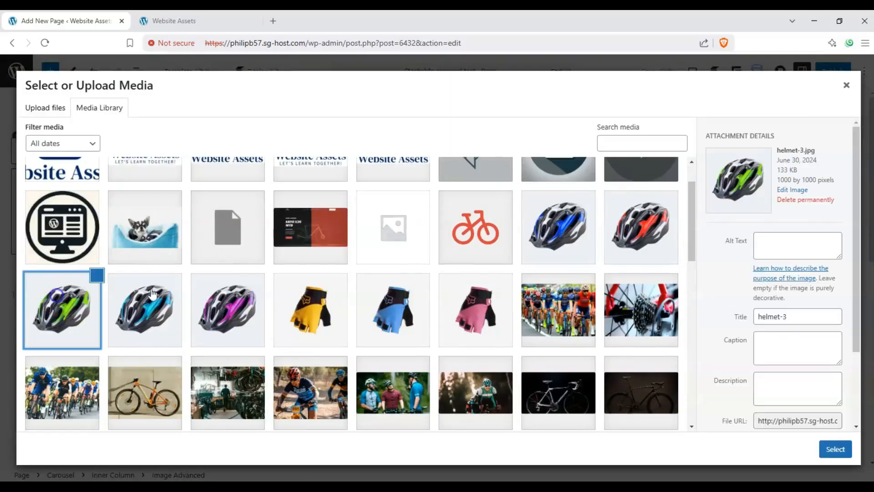
click(836, 449)
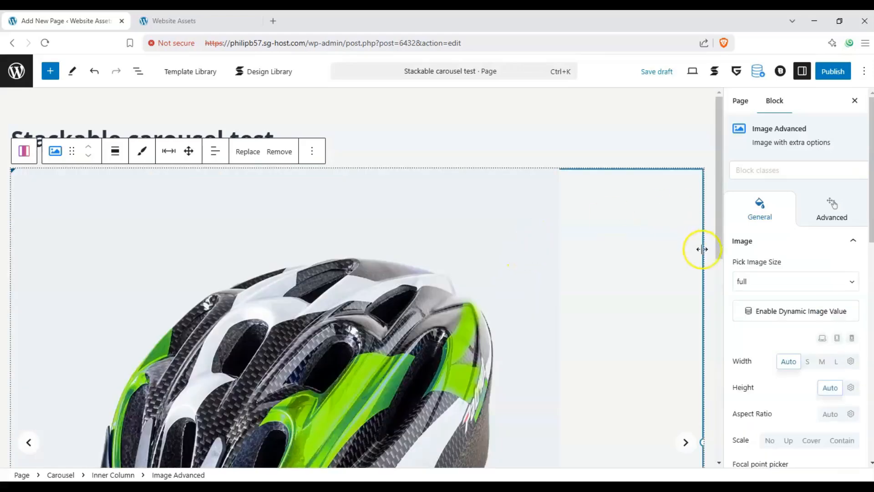
Step: Move to the second slide and add an Image Advanced block with helmet-5.jpg from the media library
scroll(697, 260, down, 3)
click(686, 298)
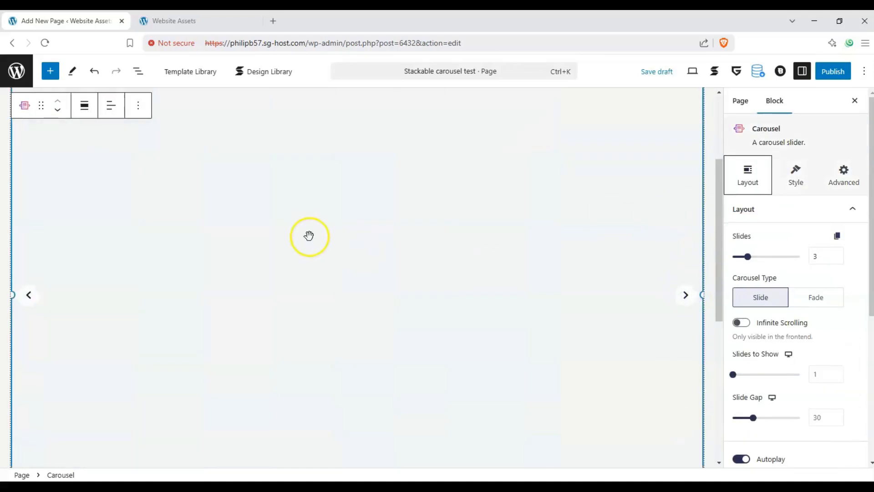
scroll(308, 239, down, 4)
scroll(315, 246, up, 6)
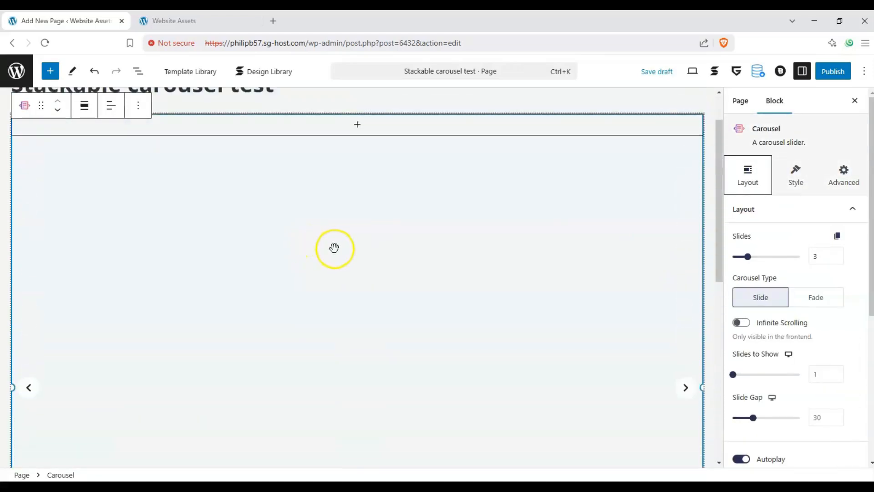
click(358, 125)
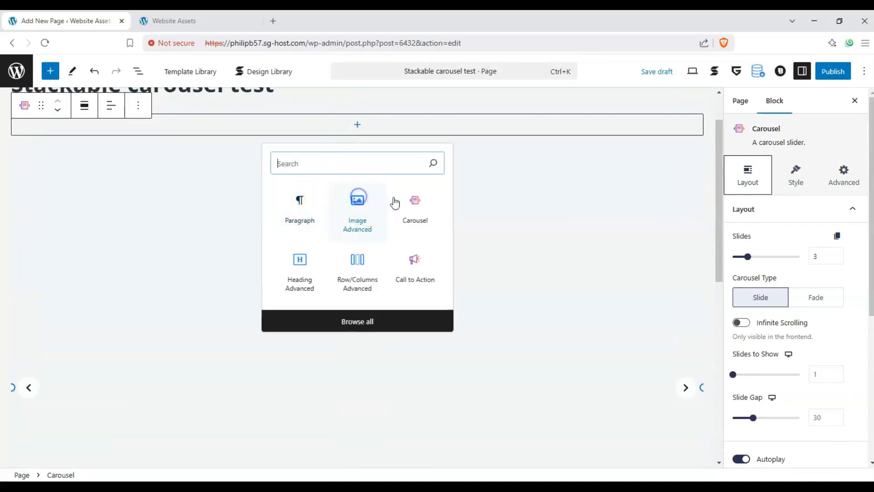
click(359, 197)
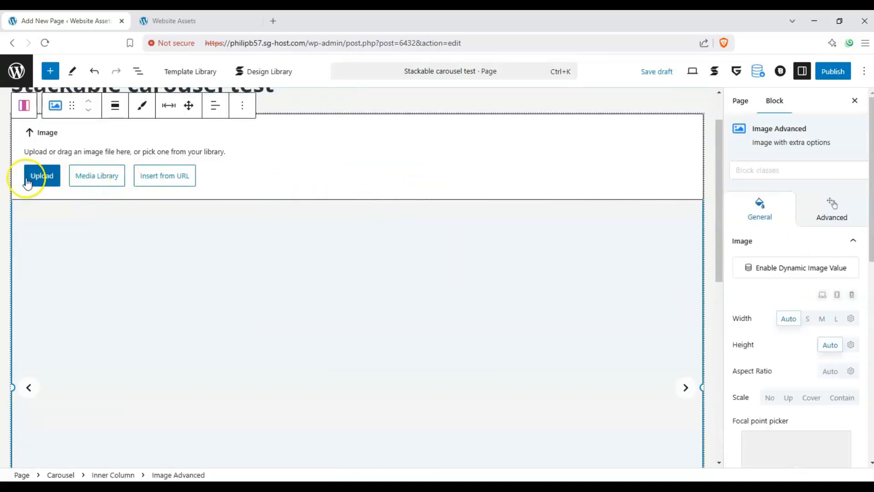
click(91, 176)
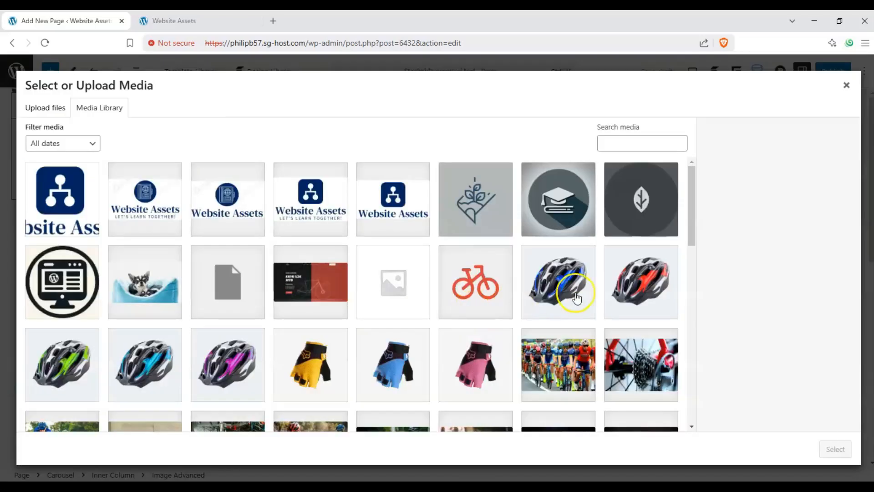
click(576, 297)
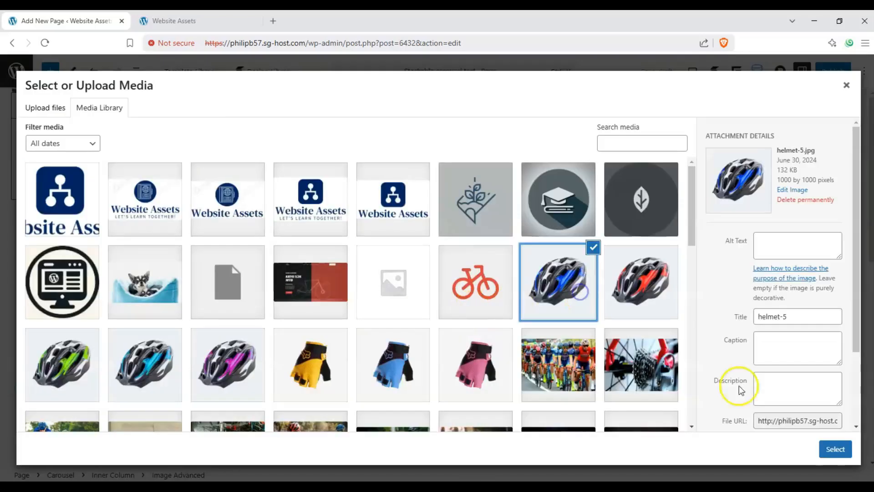
click(836, 449)
Step: Move to the third slide and add an Image Advanced block with helmet-4.jpg from the media library
click(687, 385)
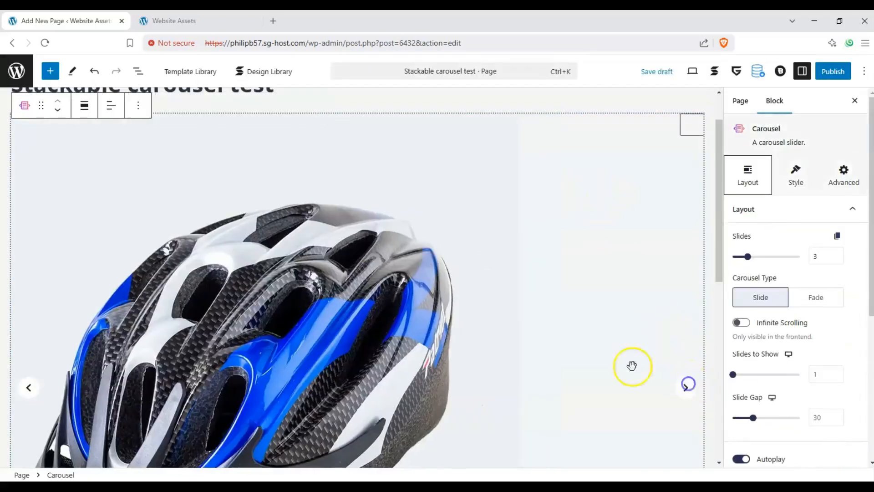
click(365, 136)
click(357, 125)
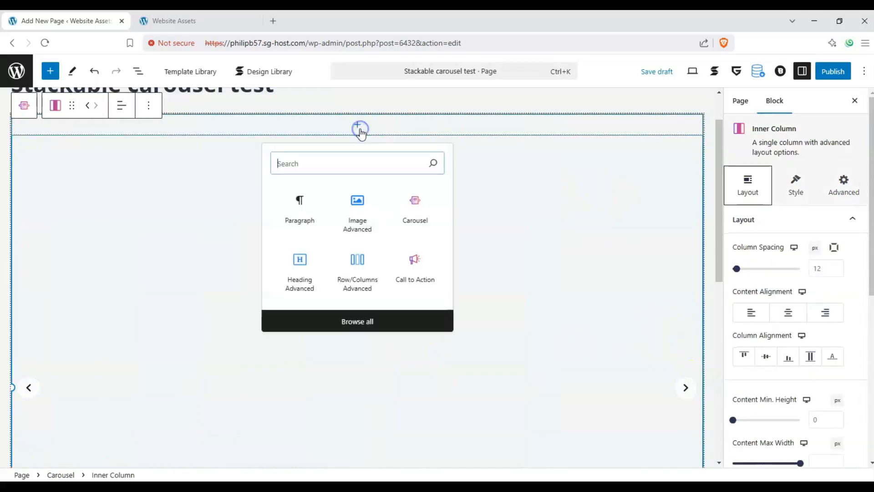
click(362, 202)
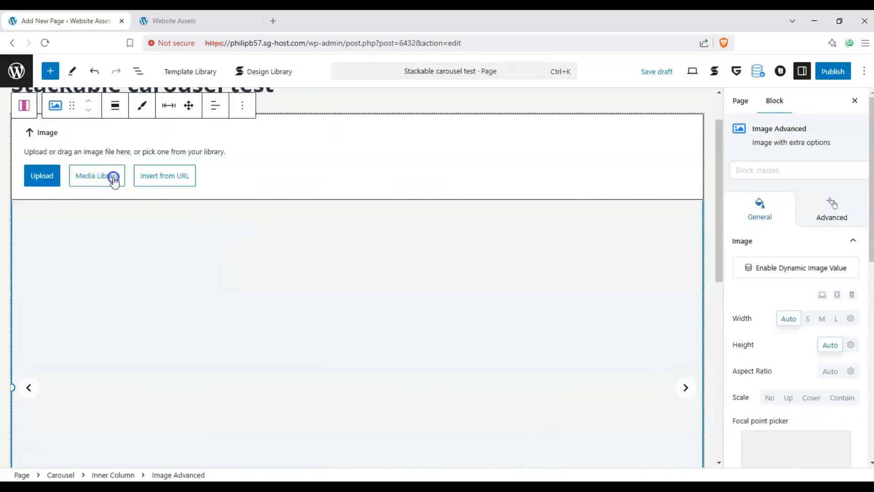
click(113, 177)
click(641, 281)
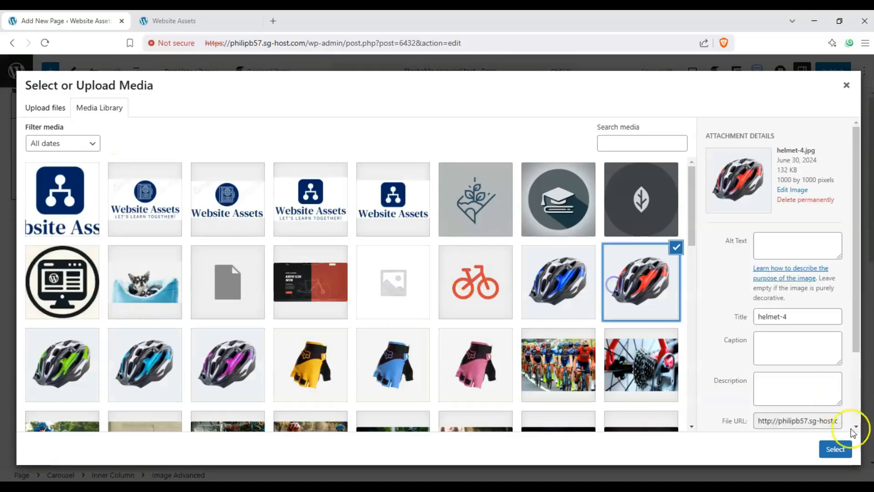
click(835, 448)
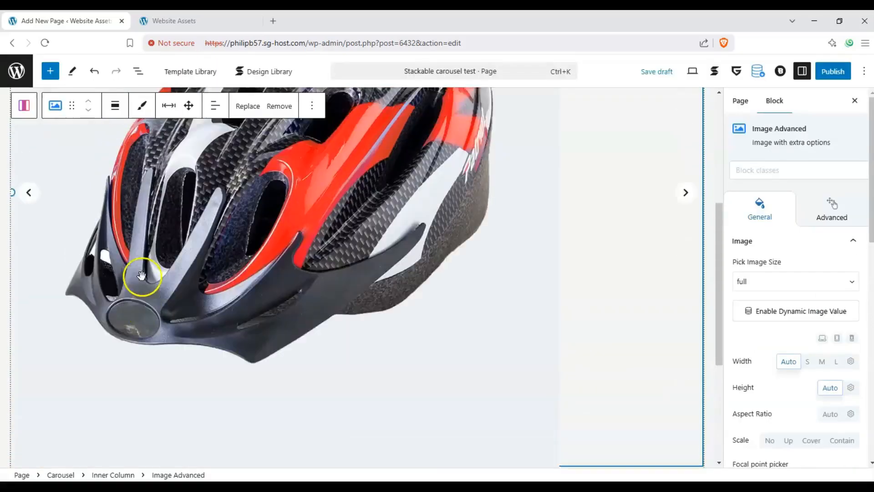
Step: Return to the carousel's first slide with the green helmet
click(28, 249)
click(29, 248)
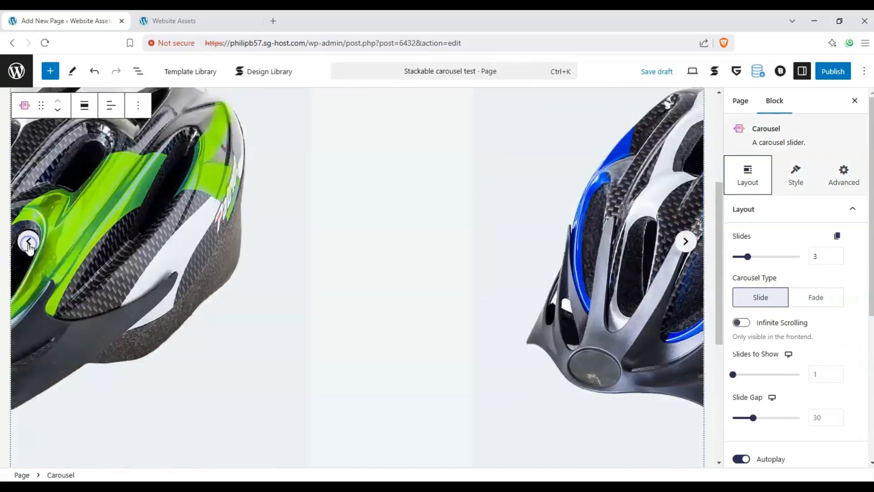
scroll(28, 249, up, 5)
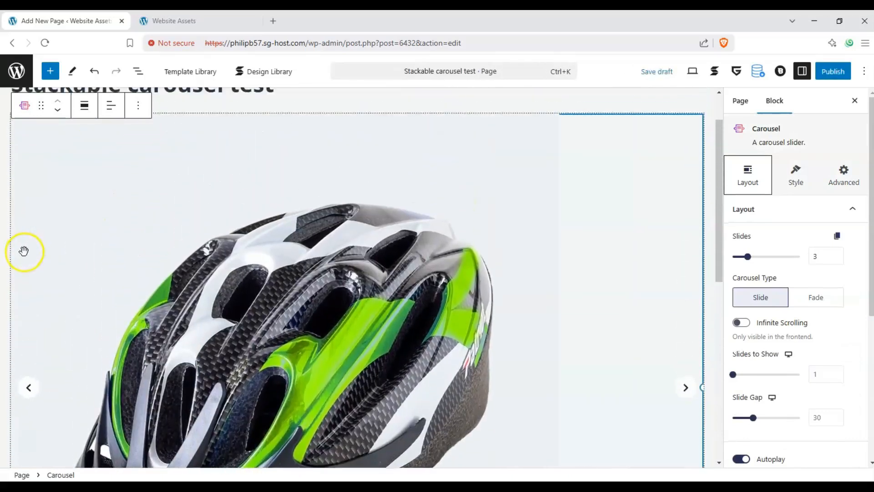
Step: Try the medium_large and thumbnail sizes on the first slide's image and restore its size to full
click(369, 261)
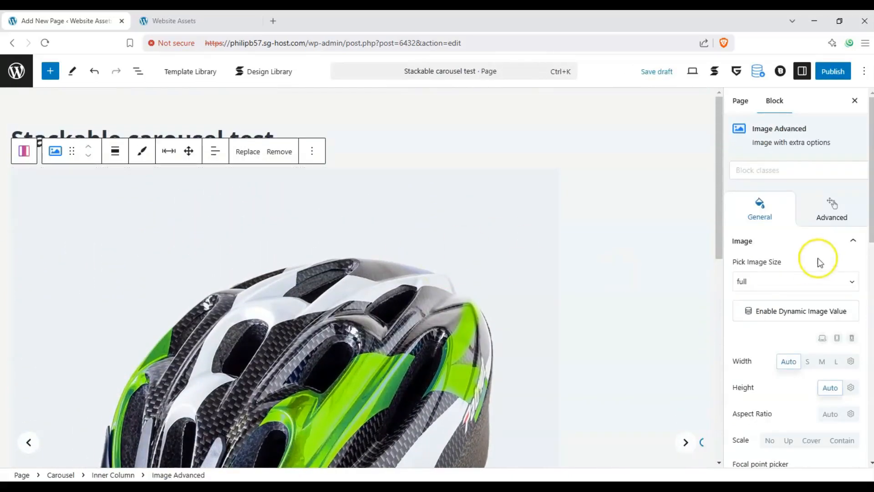
click(802, 289)
click(786, 312)
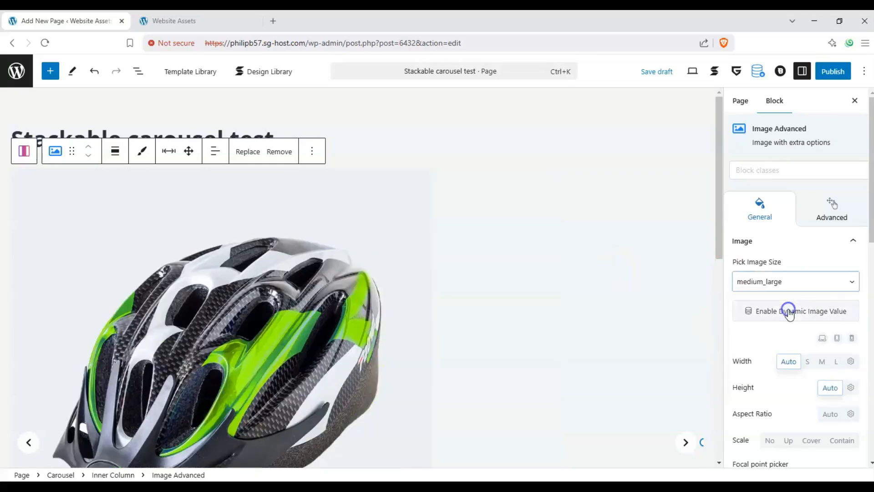
click(782, 279)
click(756, 326)
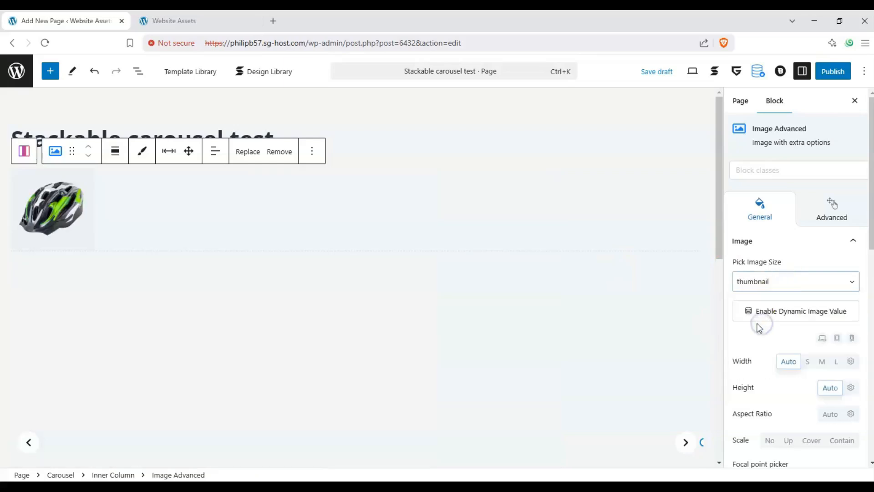
scroll(683, 301, down, 1)
click(786, 284)
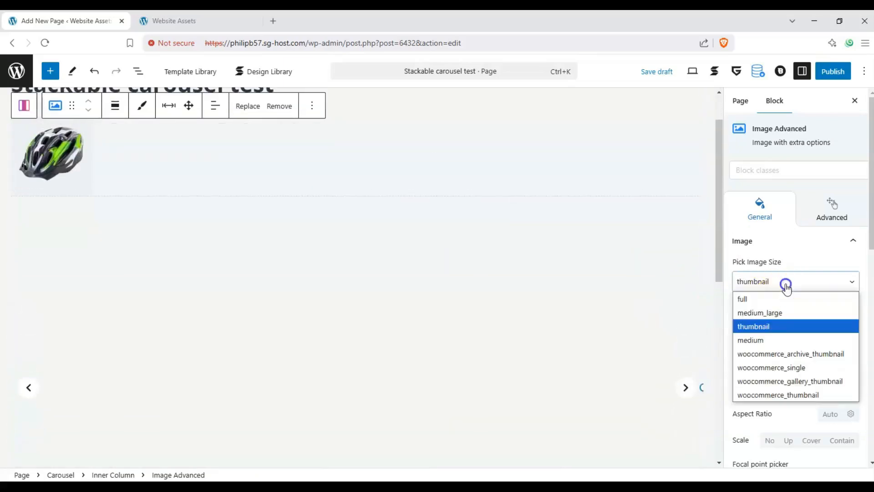
click(787, 282)
click(773, 280)
click(765, 299)
scroll(332, 294, up, 1)
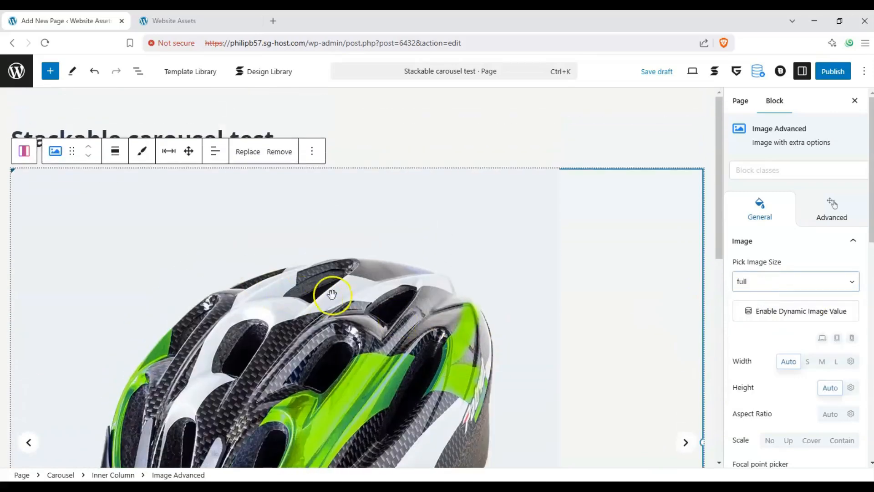
scroll(332, 294, down, 2)
scroll(456, 260, up, 2)
click(566, 124)
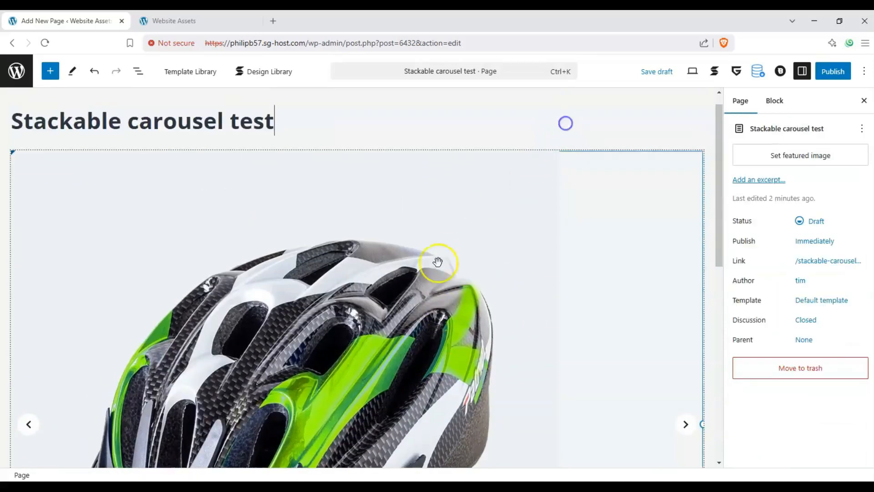
click(437, 263)
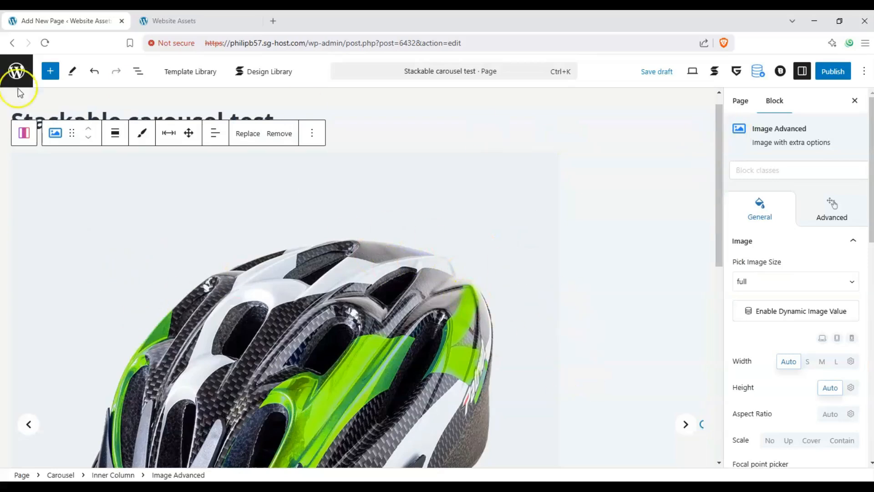
click(50, 71)
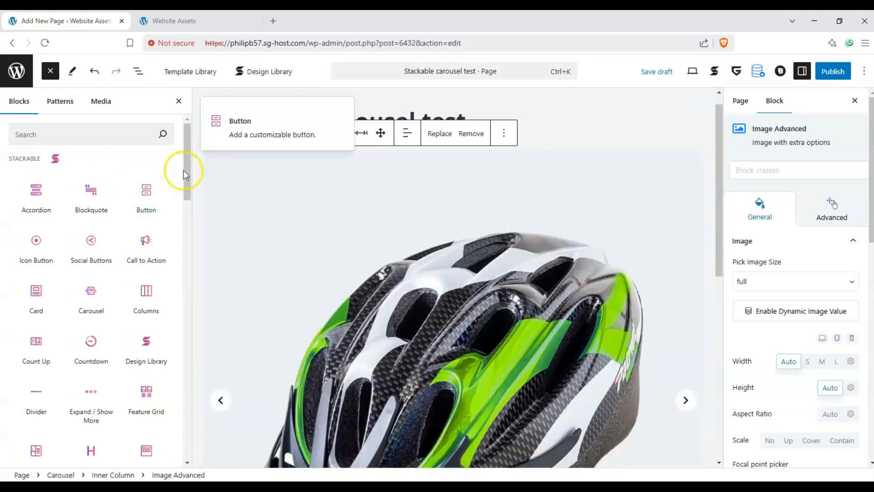
drag(185, 189, 195, 133)
click(46, 72)
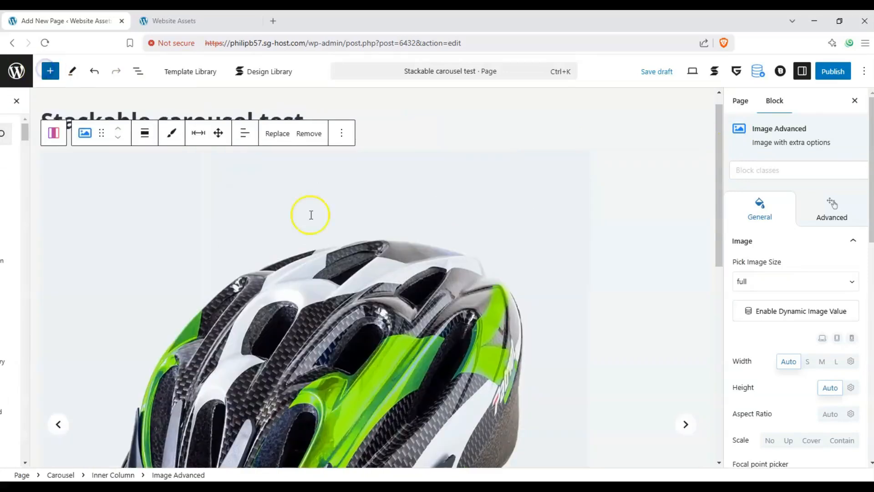
scroll(298, 248, down, 3)
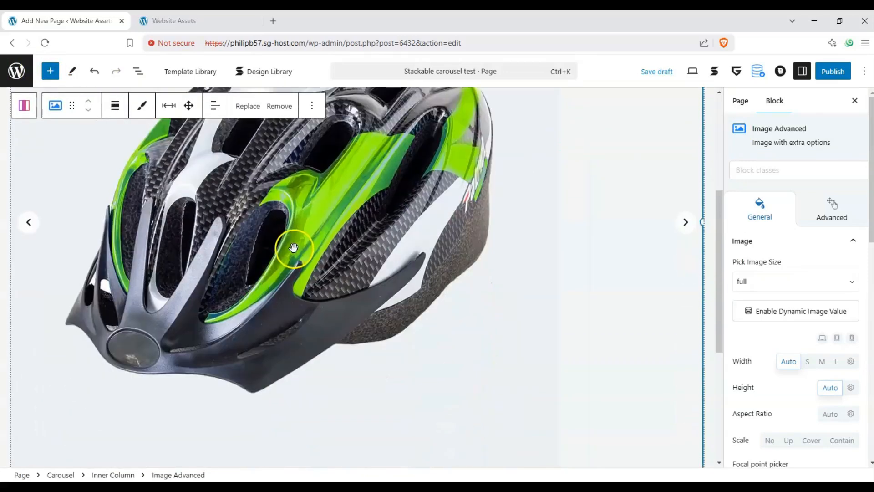
scroll(293, 248, down, 1)
scroll(209, 253, up, 3)
Step: Select the carousel block, move to the second slide and back, and examine the first slide down to its pagination dots
click(686, 301)
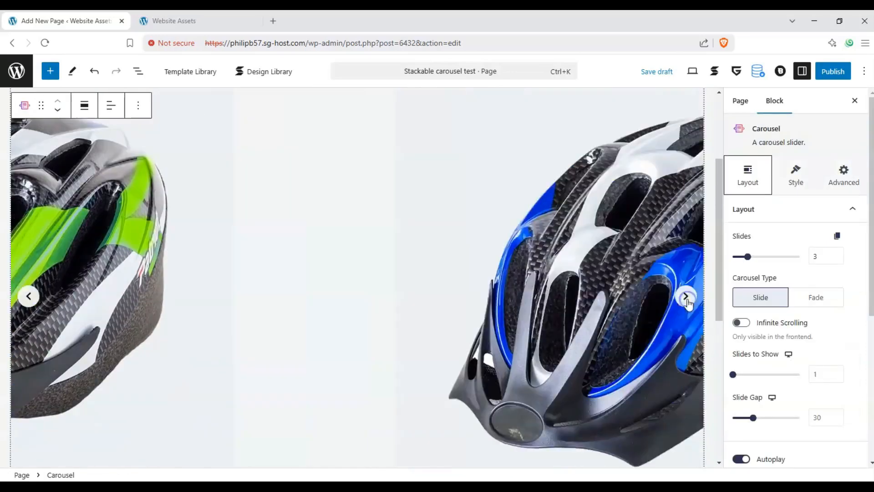
click(30, 298)
scroll(455, 287, down, 5)
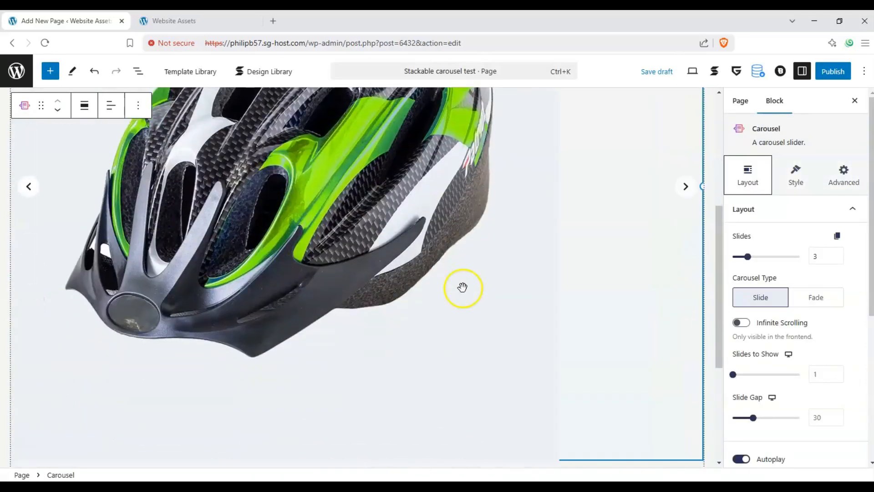
scroll(456, 287, up, 3)
scroll(432, 286, up, 5)
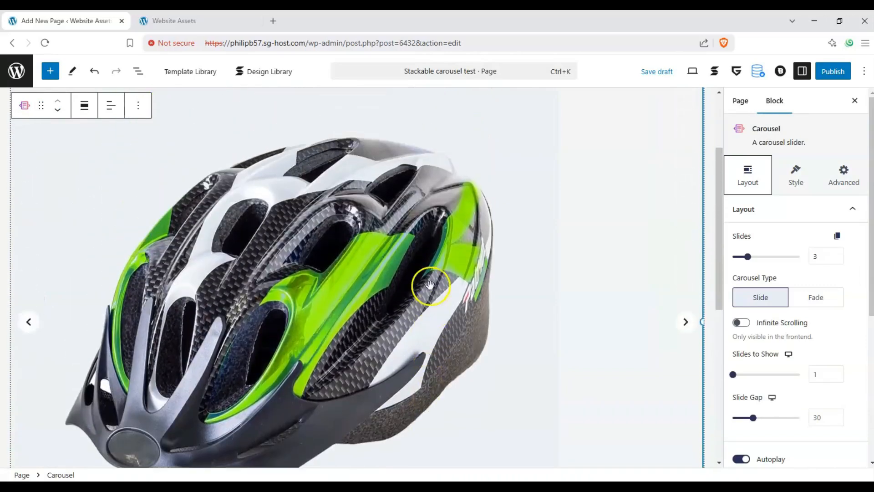
scroll(563, 188, down, 1)
scroll(563, 188, down, 4)
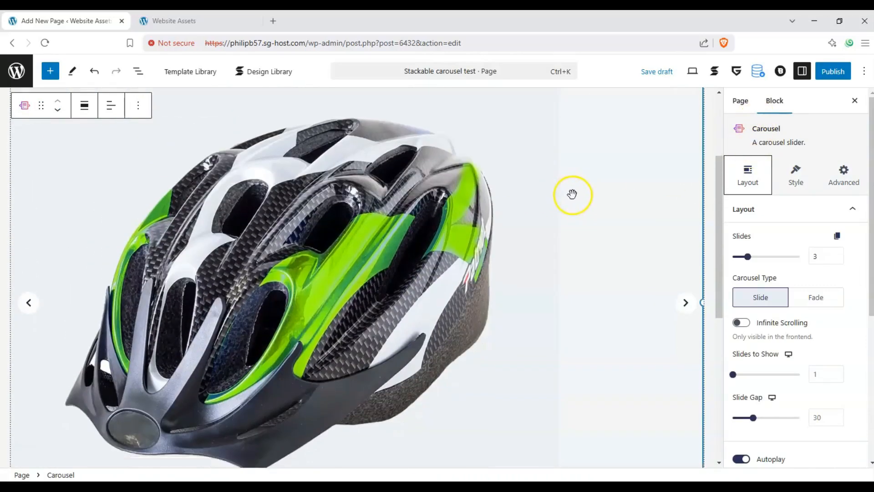
scroll(570, 197, up, 1)
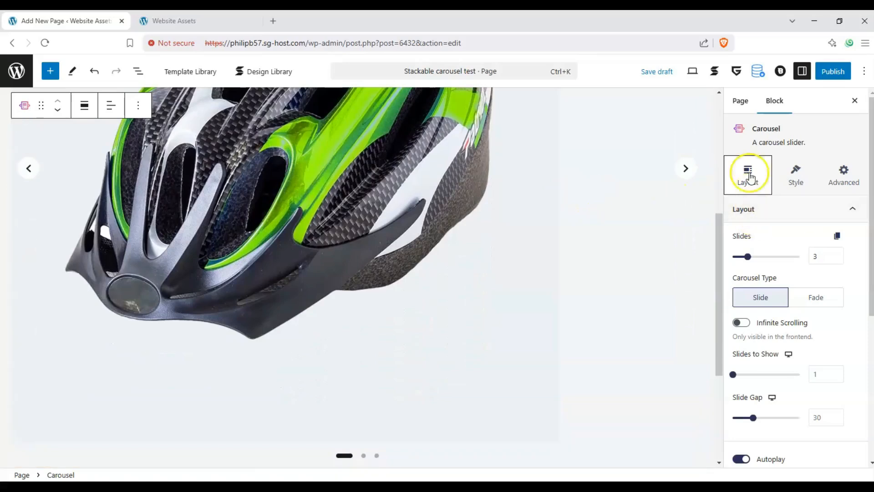
scroll(657, 199, down, 1)
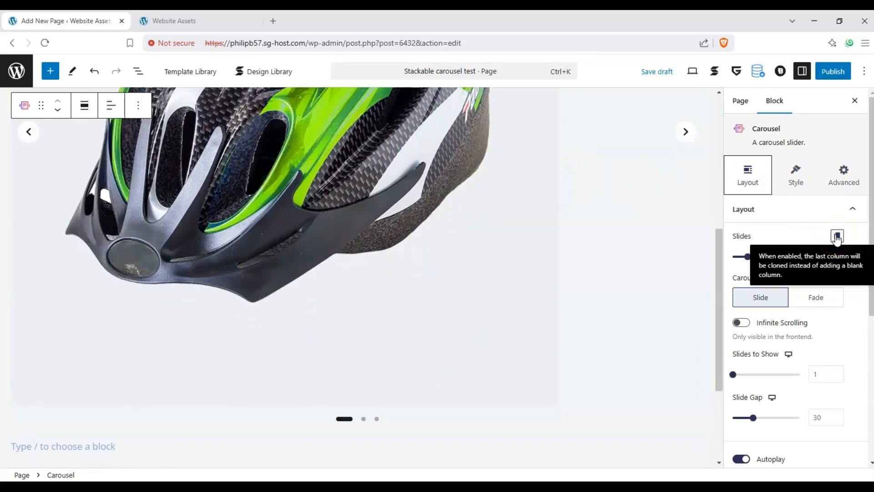
Step: Set the carousel's number of slides to 7 and toggle the option that clones the last column for new slides
click(750, 257)
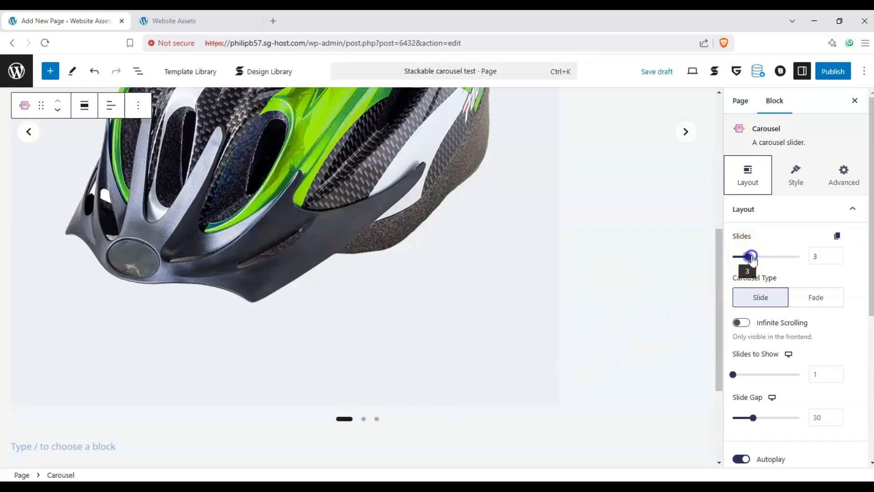
drag(751, 260, 759, 258)
drag(777, 256, 777, 257)
click(838, 235)
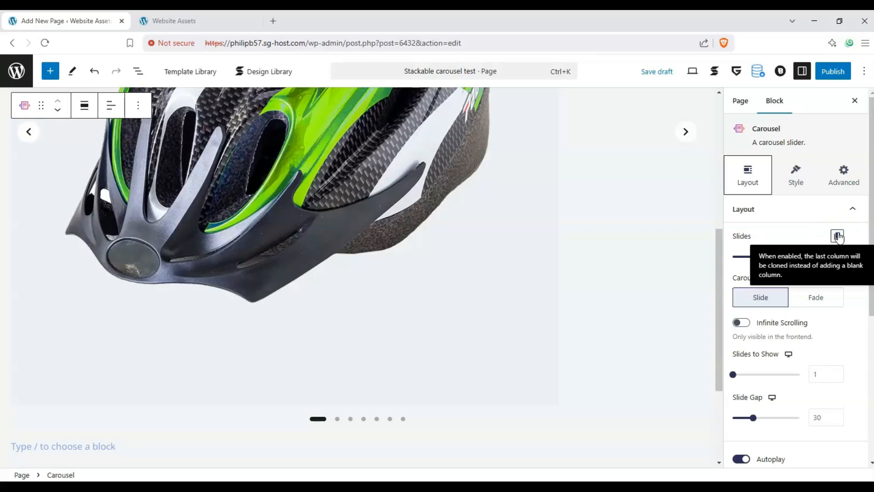
click(760, 241)
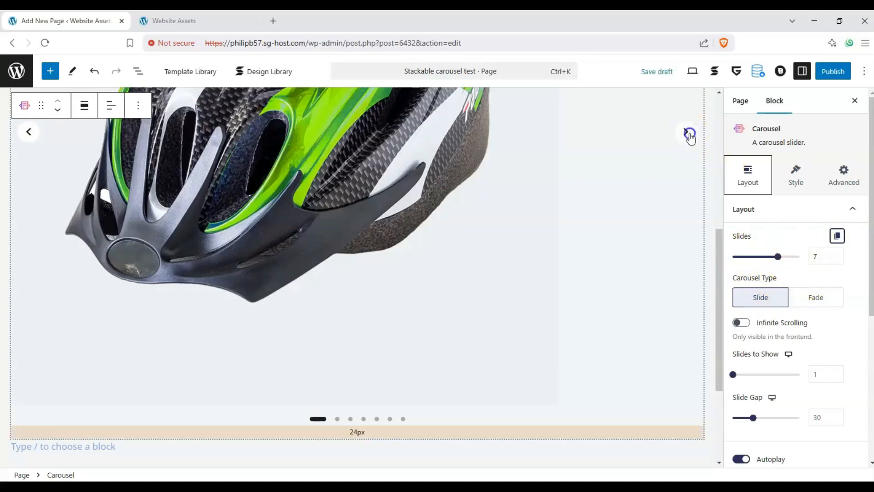
Step: Move to the fourth slide and add an Image Advanced block with helmet-1.jpg from the media library
click(686, 132)
click(686, 132)
click(689, 135)
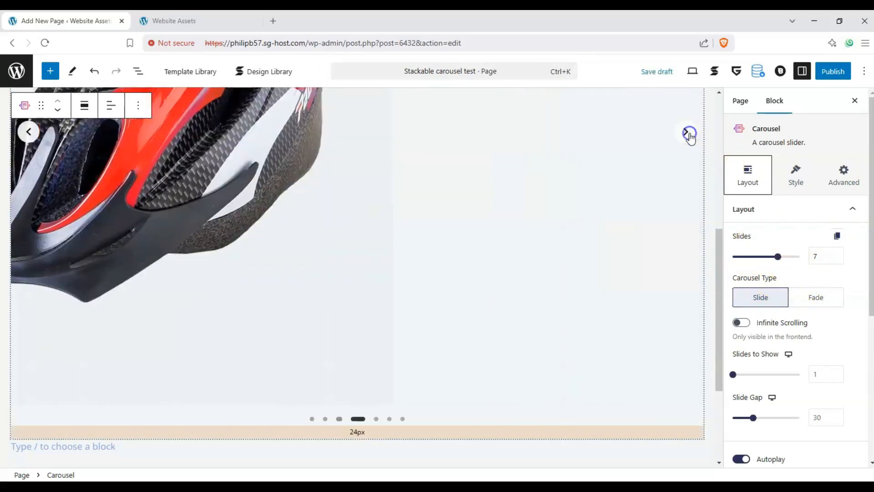
scroll(626, 197, up, 7)
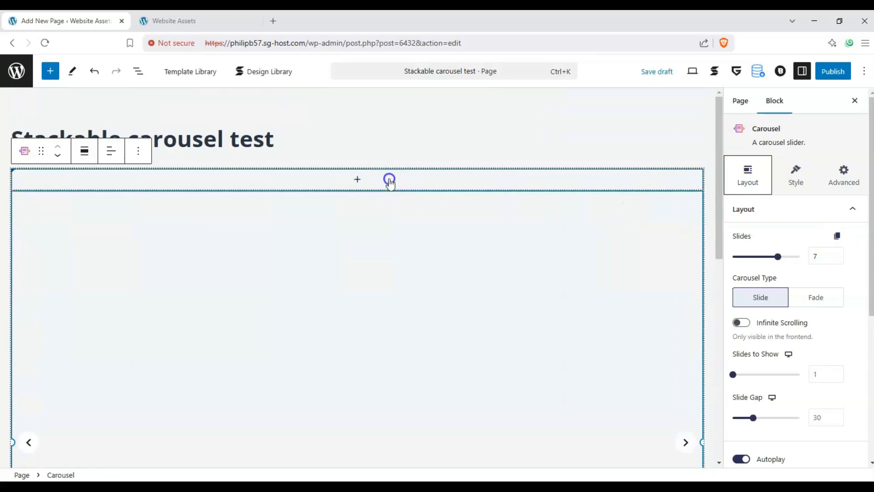
click(390, 179)
click(368, 270)
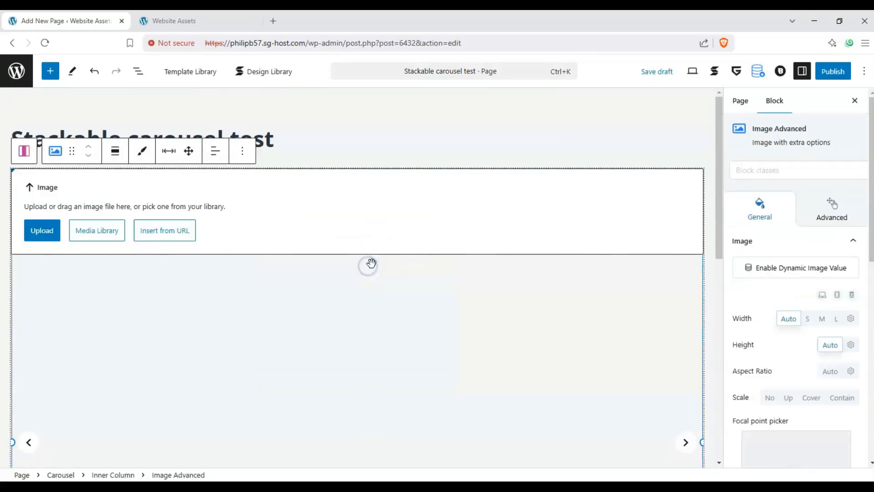
click(103, 239)
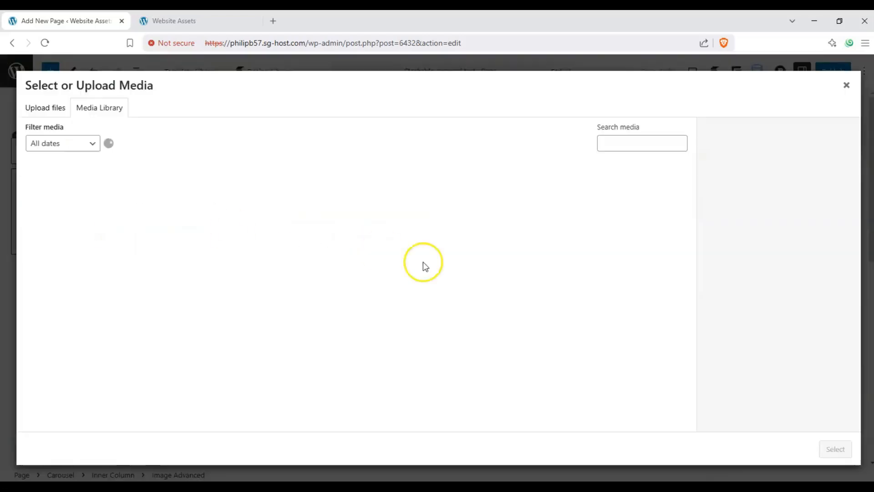
scroll(200, 264, down, 4)
scroll(224, 245, up, 1)
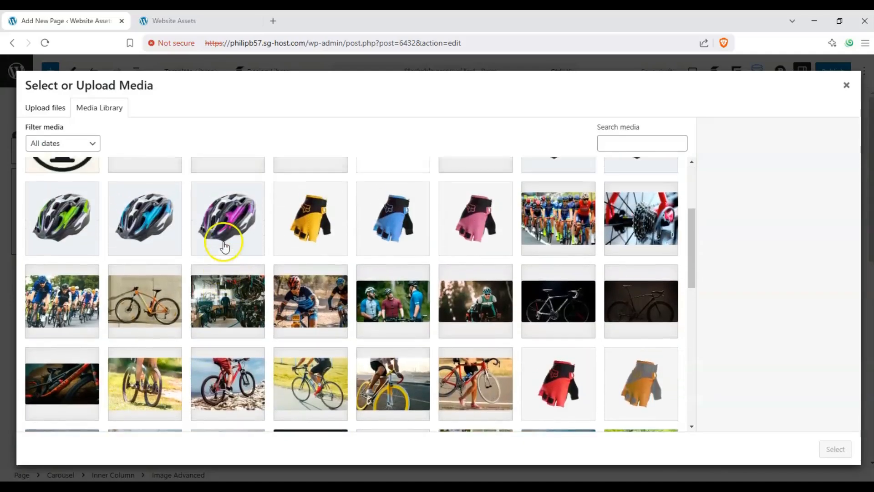
scroll(224, 245, up, 1)
click(224, 299)
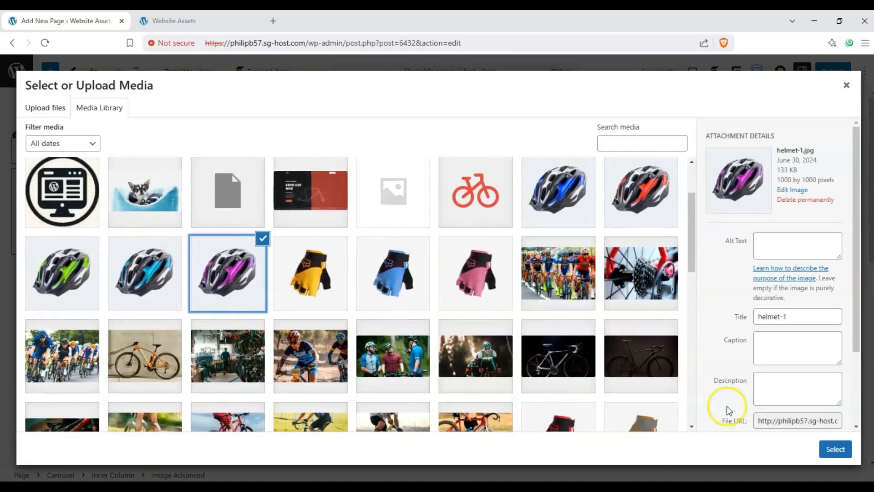
click(847, 447)
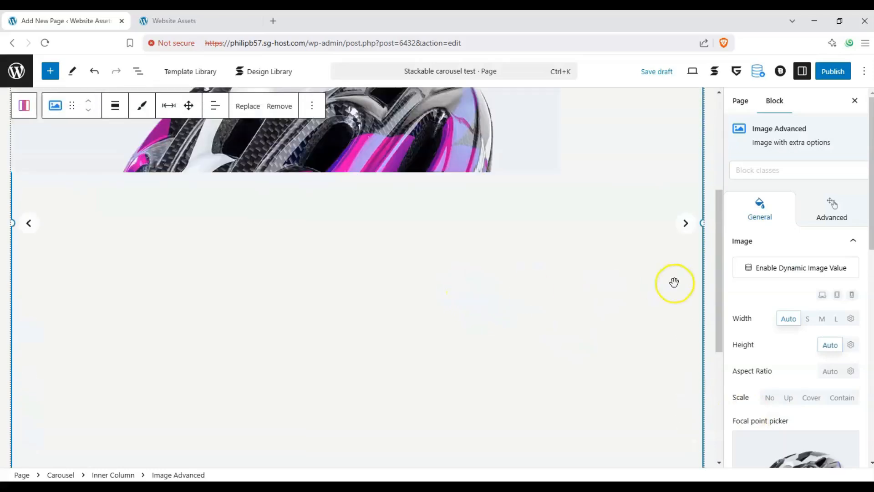
Step: Move to the fifth slide and add an Image Advanced block with the light blue helmet image from the media library
click(682, 223)
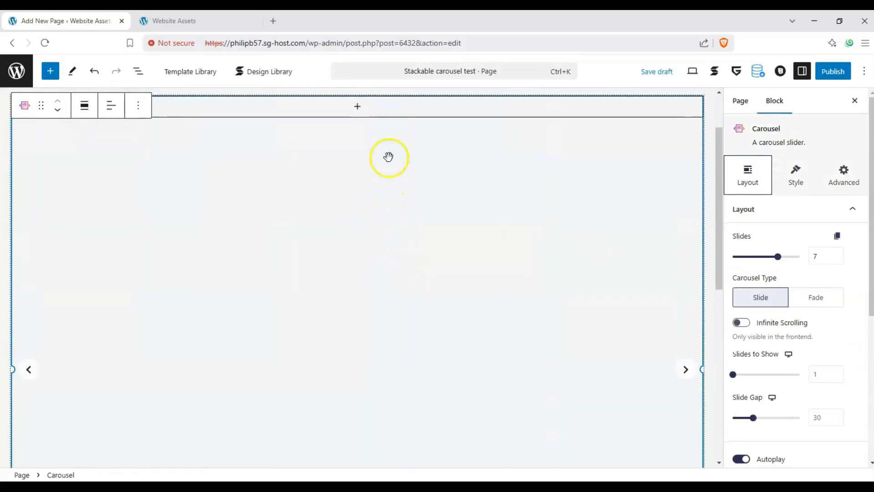
click(372, 119)
click(357, 107)
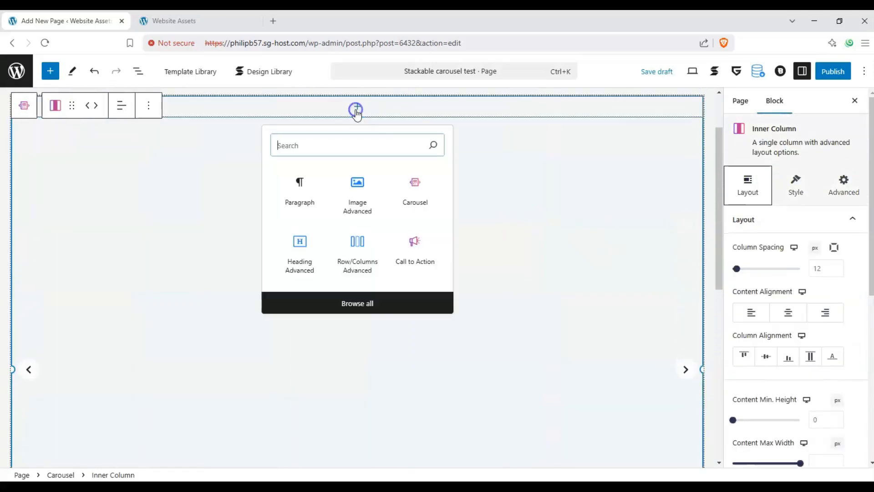
click(357, 193)
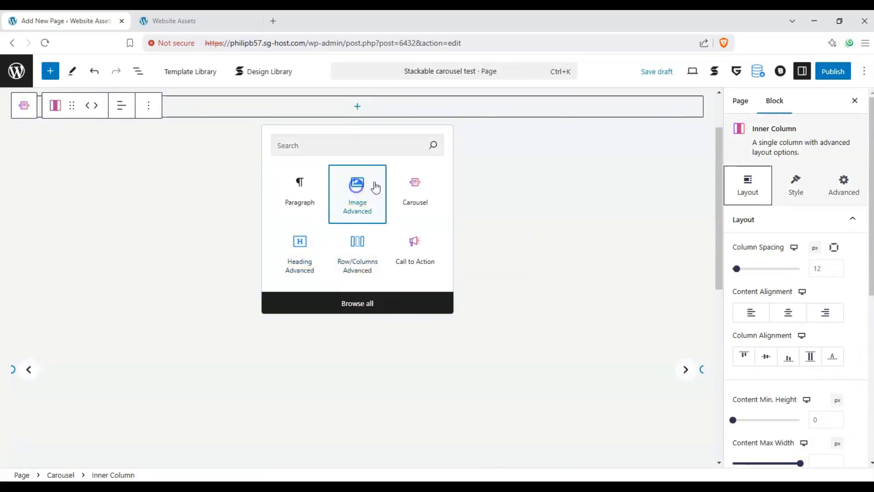
click(112, 165)
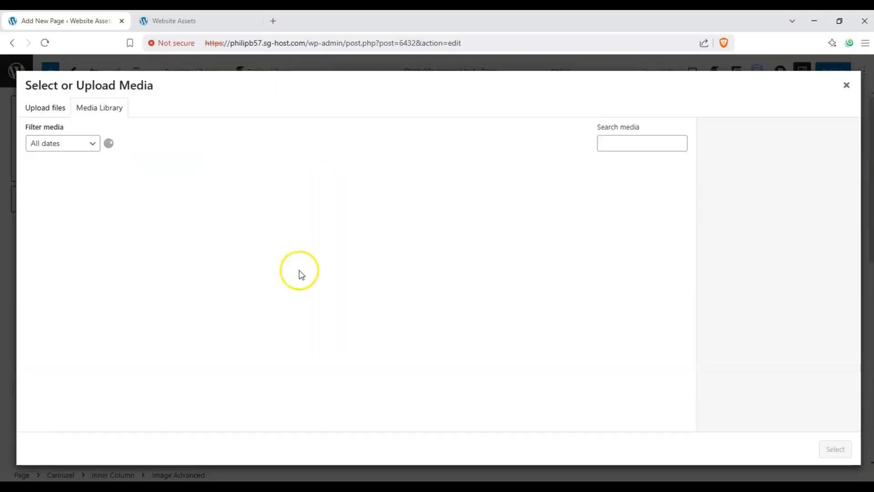
click(173, 357)
click(835, 449)
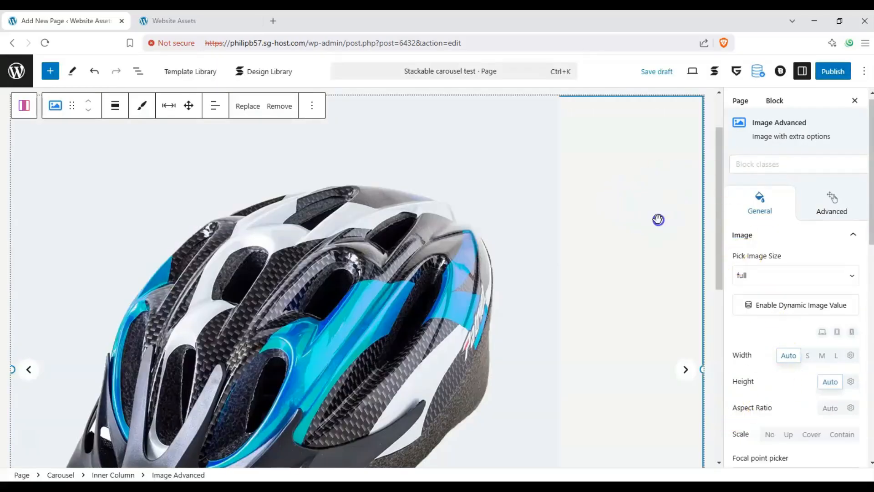
scroll(501, 164, up, 2)
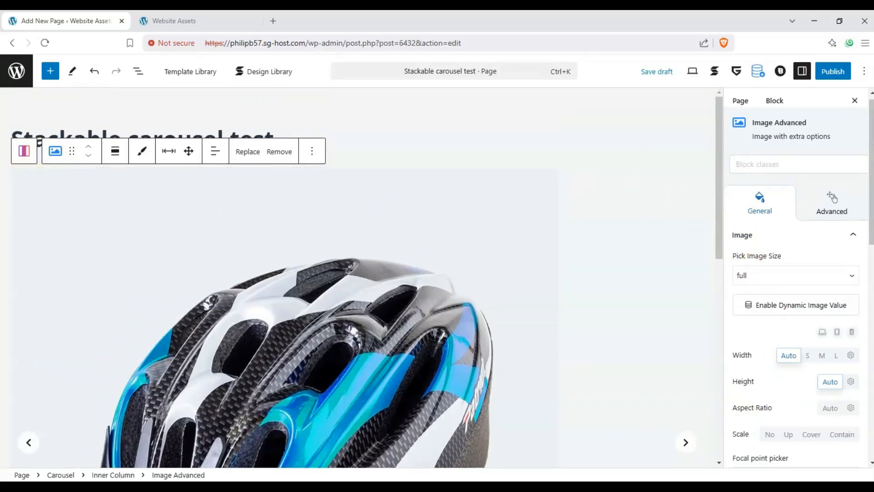
scroll(607, 203, down, 5)
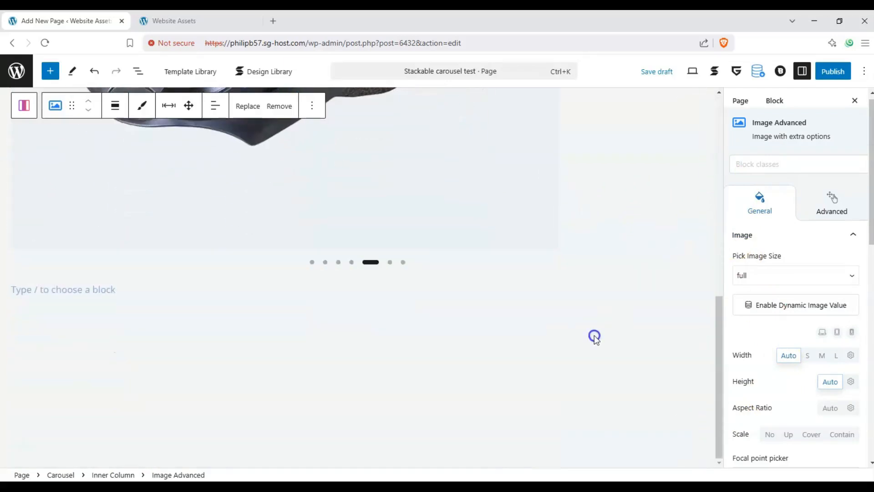
Step: Select the carousel block and set its number of slides to 5
click(594, 335)
click(467, 263)
scroll(468, 268, up, 2)
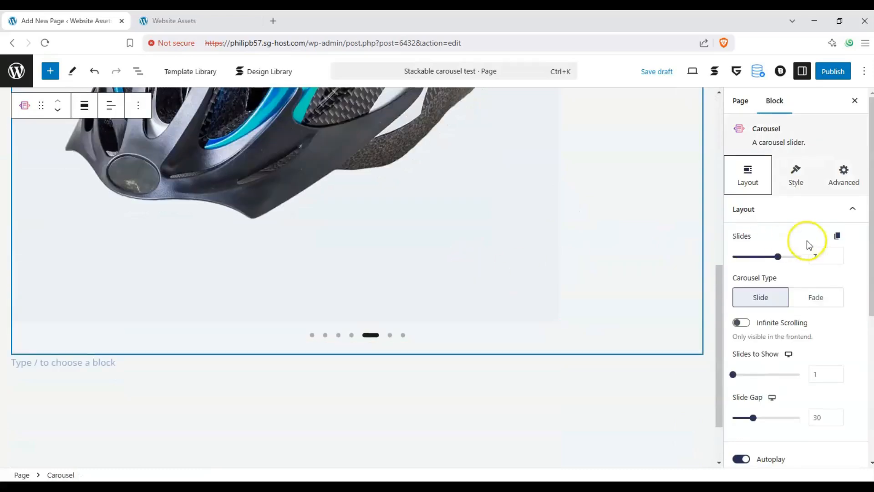
click(774, 256)
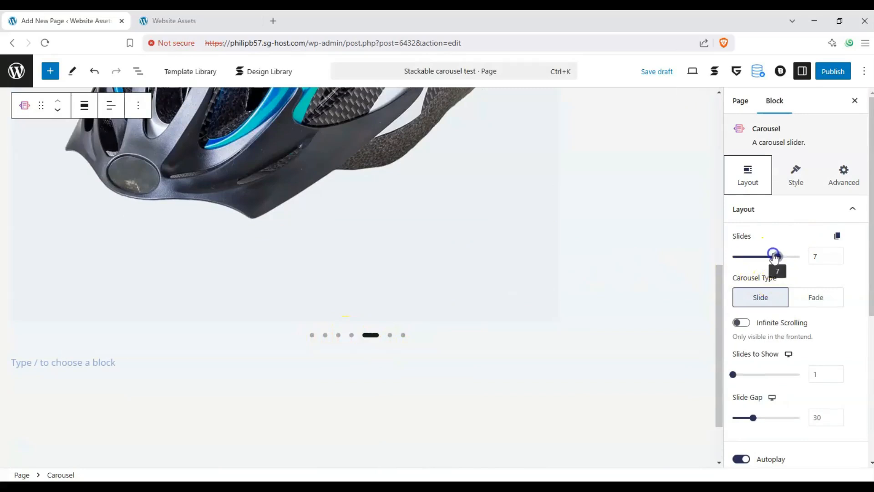
drag(767, 256, 761, 253)
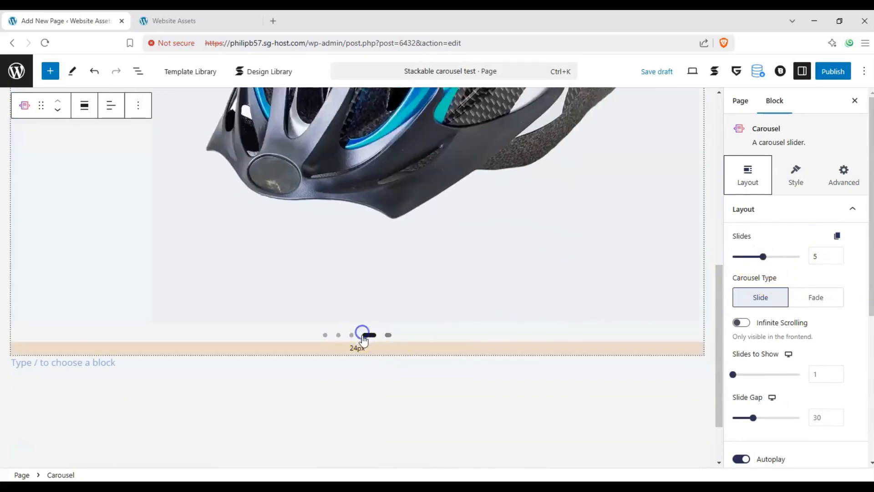
Step: Move through the carousel's slides in the editor and examine the helmet images and navigation
click(351, 335)
click(338, 335)
click(325, 335)
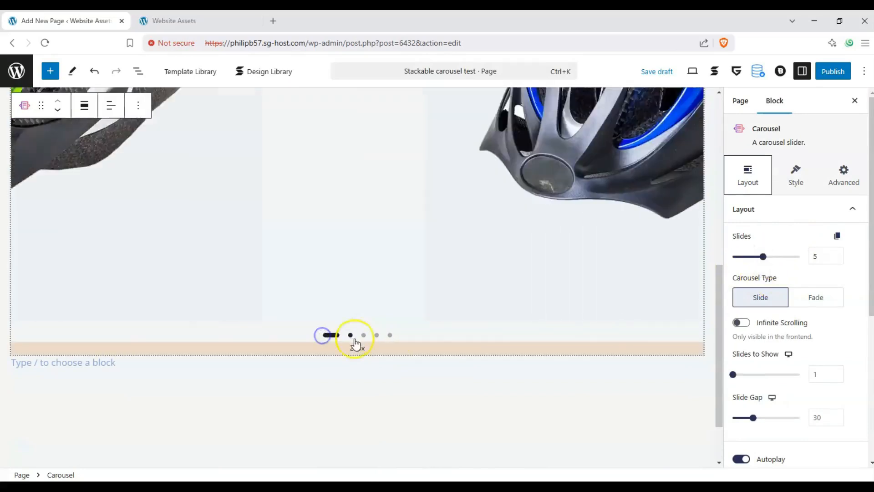
click(352, 337)
click(363, 336)
scroll(546, 313, up, 4)
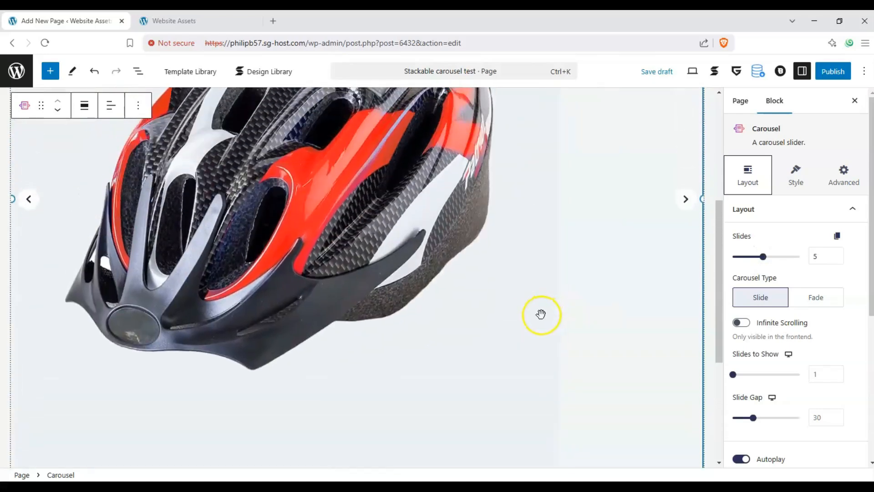
scroll(607, 244, up, 2)
scroll(606, 231, down, 1)
scroll(614, 230, up, 1)
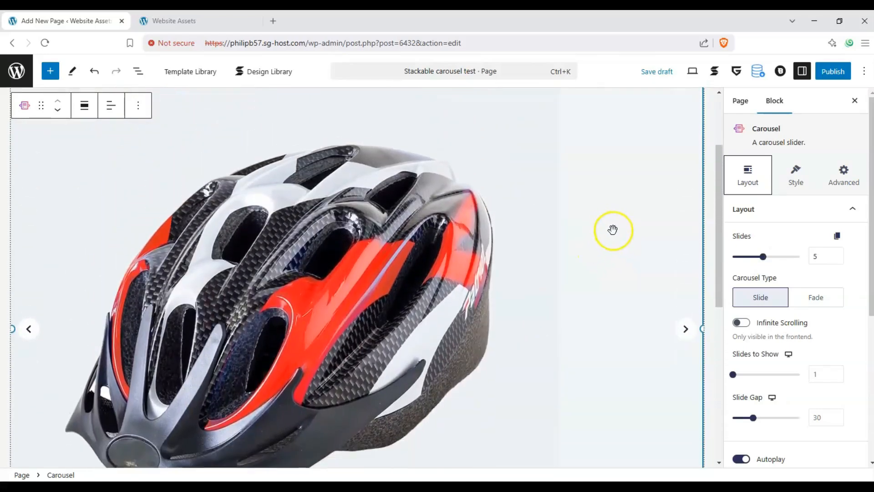
click(680, 348)
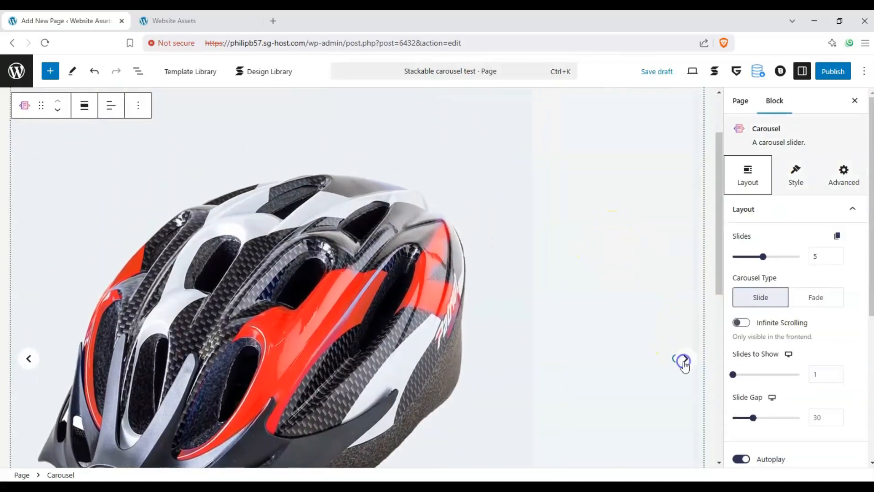
Step: Try the Fade carousel type and move forward and back through the slides to preview the transition
click(834, 302)
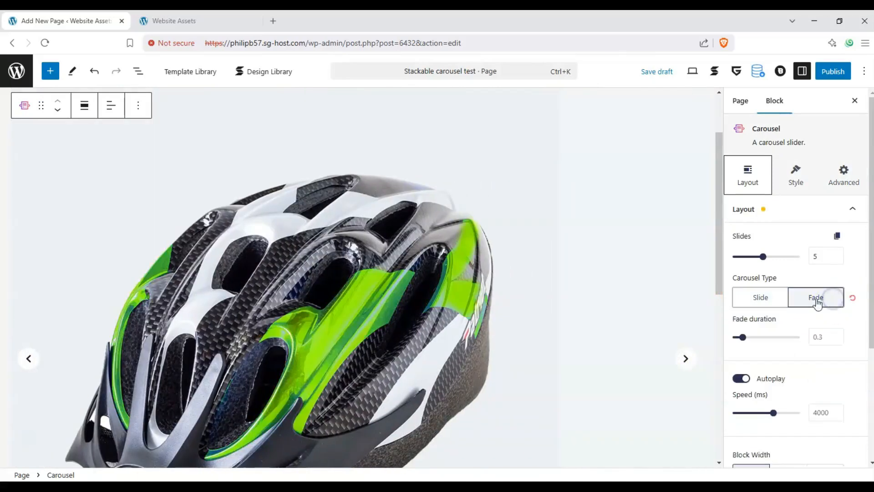
click(687, 364)
click(687, 365)
click(687, 363)
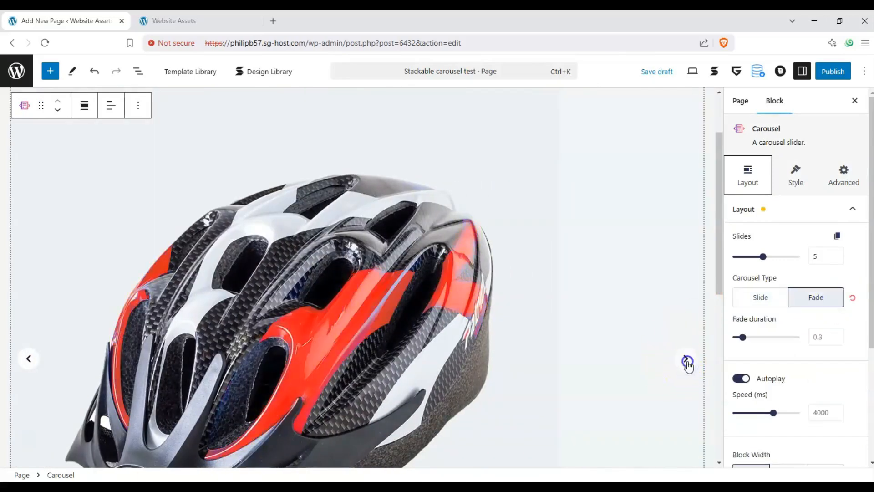
scroll(664, 351, down, 3)
click(31, 220)
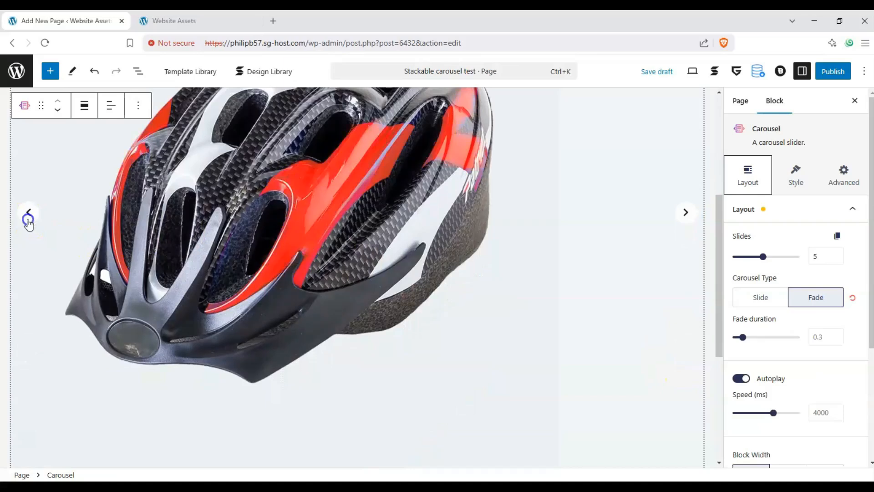
click(30, 223)
scroll(361, 211, up, 3)
click(29, 305)
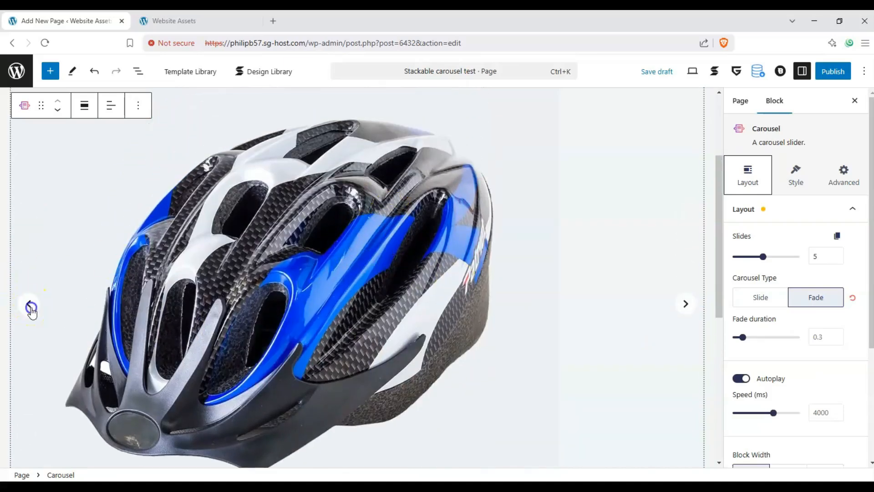
Step: Preview the slides with a fade duration of 1.5 and return the carousel type to Slide
click(686, 315)
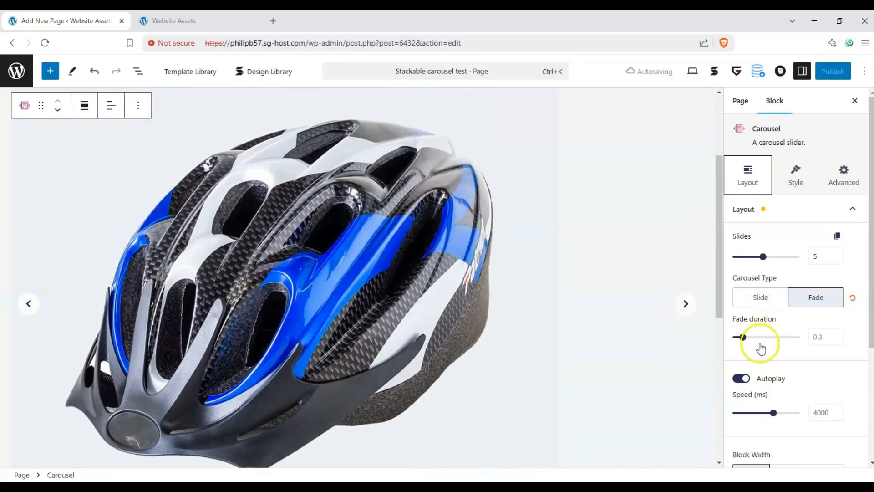
click(692, 308)
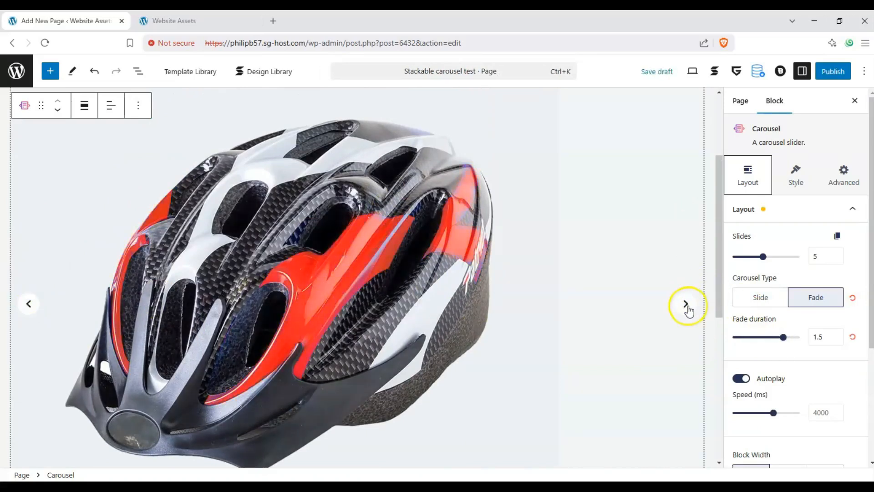
scroll(683, 306, down, 3)
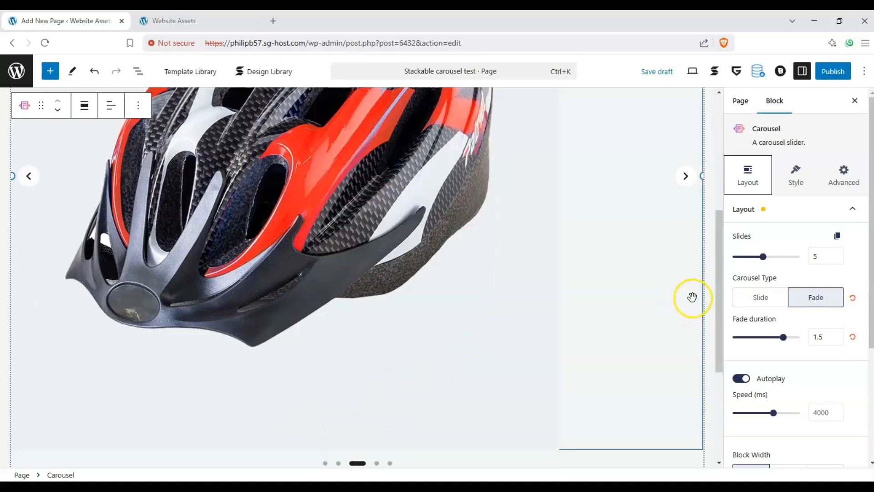
click(29, 176)
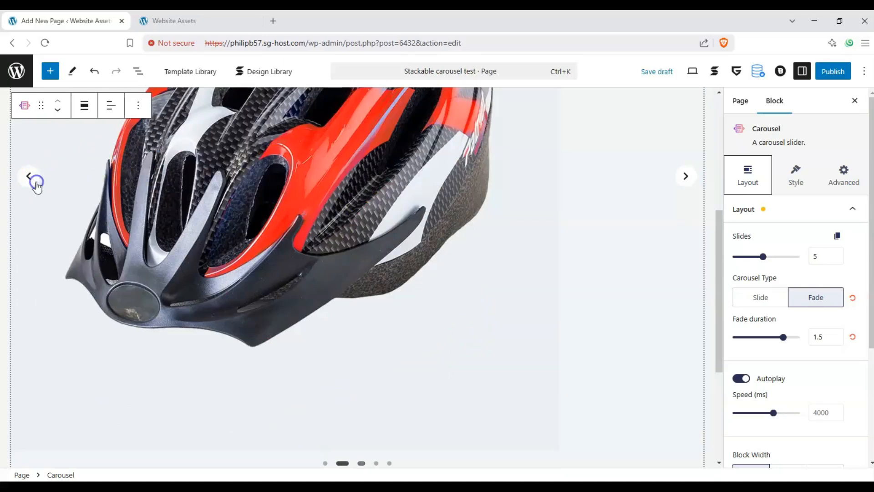
click(746, 299)
Step: Turn on Infinite Scrolling for the carousel
scroll(658, 280, up, 2)
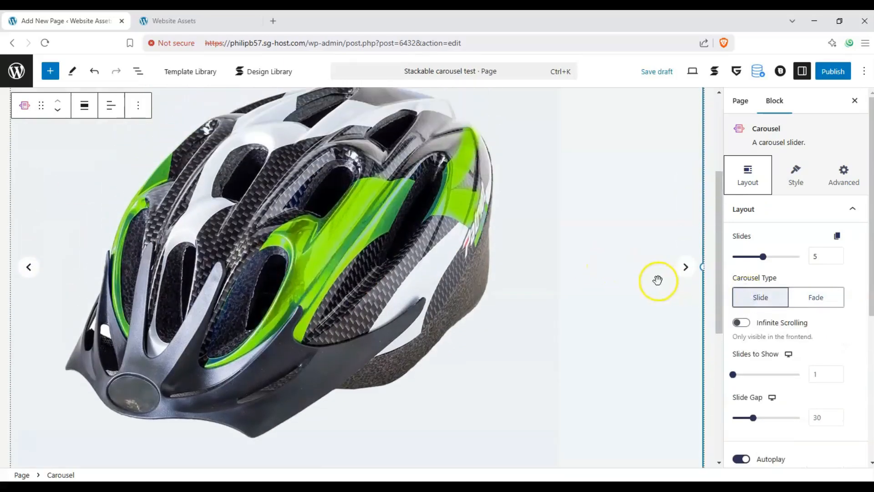
scroll(657, 280, down, 1)
scroll(812, 335, down, 1)
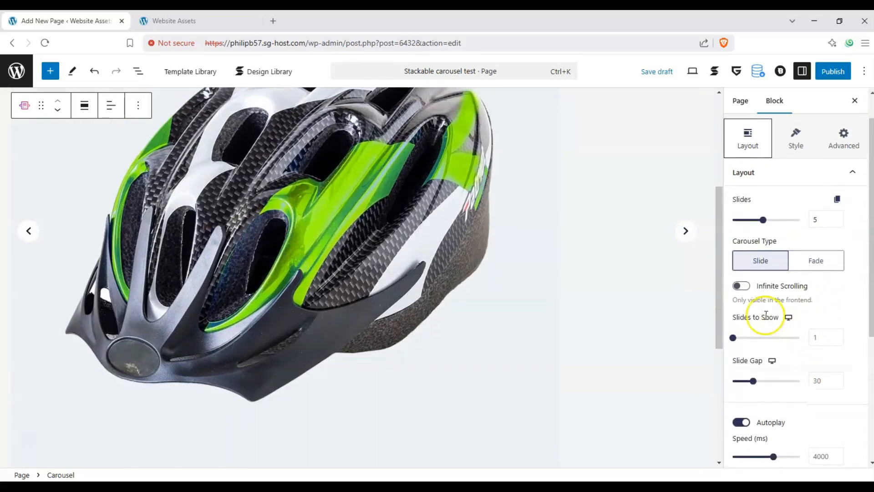
scroll(665, 266, up, 1)
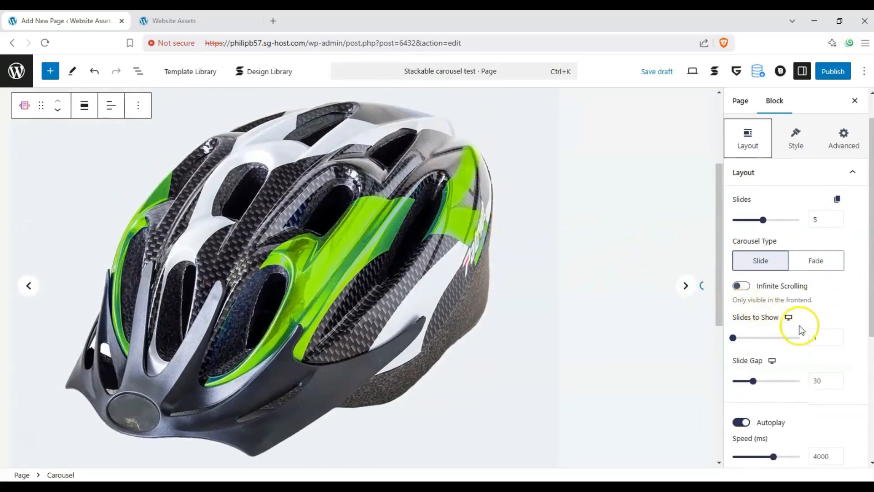
click(739, 287)
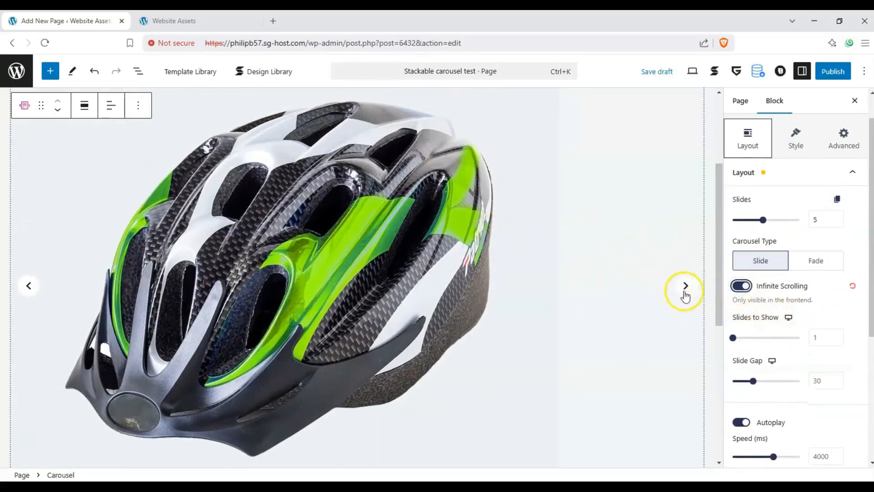
Step: Advance through all the slides past the last one to check how the carousel loops
click(686, 287)
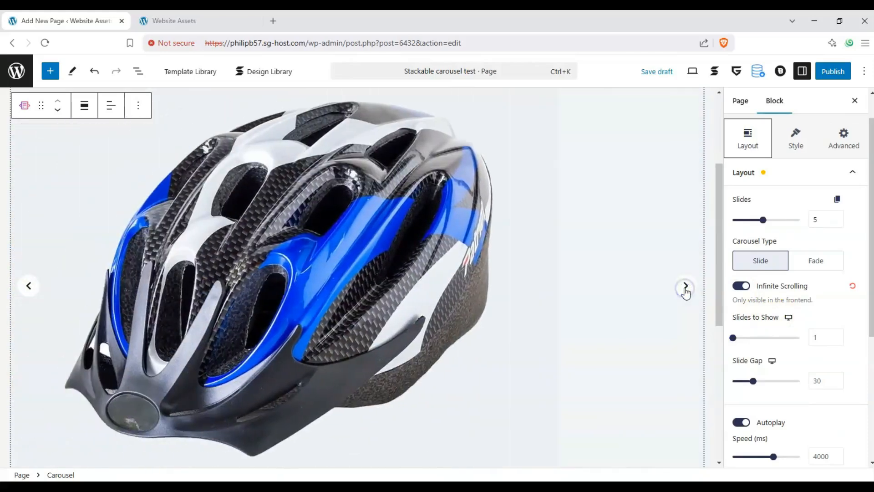
click(685, 286)
click(685, 287)
click(685, 287)
click(684, 287)
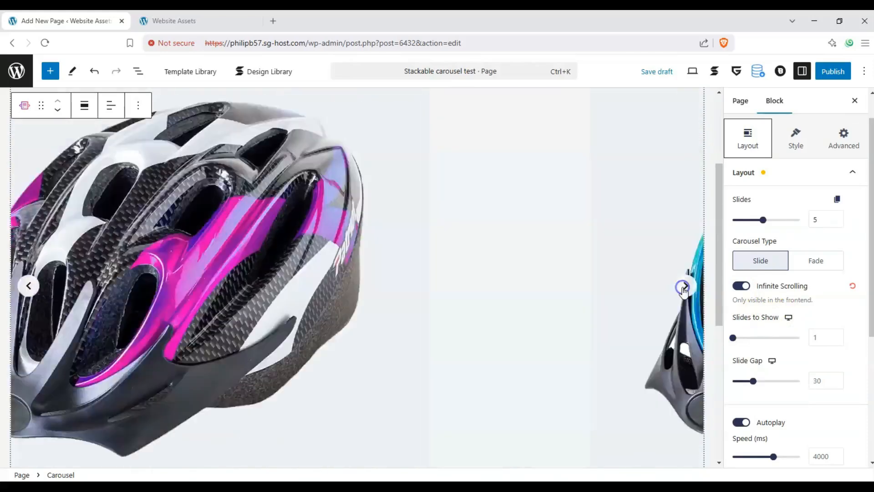
scroll(680, 290, down, 3)
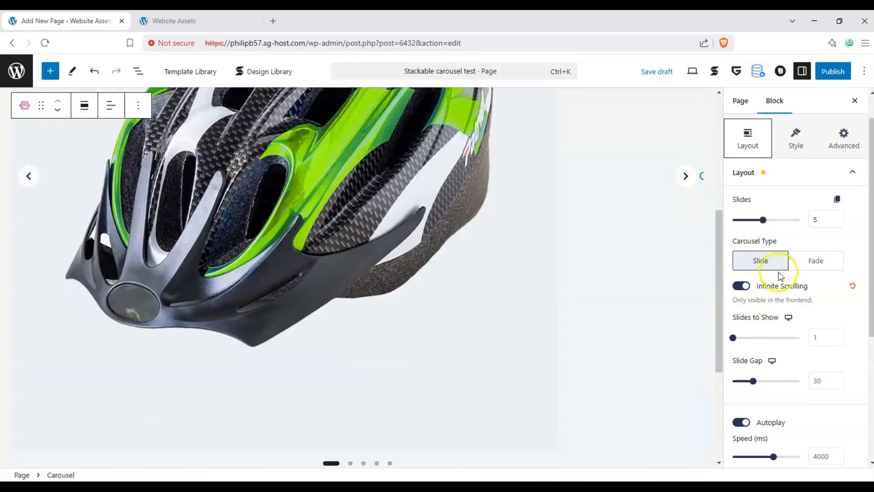
click(774, 296)
Step: Set the carousel's Slides to Show to 3 and advance to the final set of slides
scroll(712, 304, up, 2)
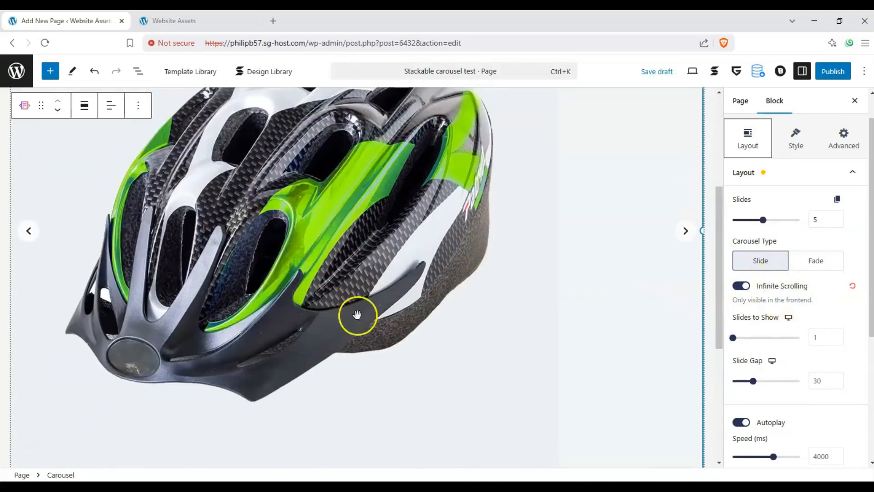
scroll(624, 267, up, 1)
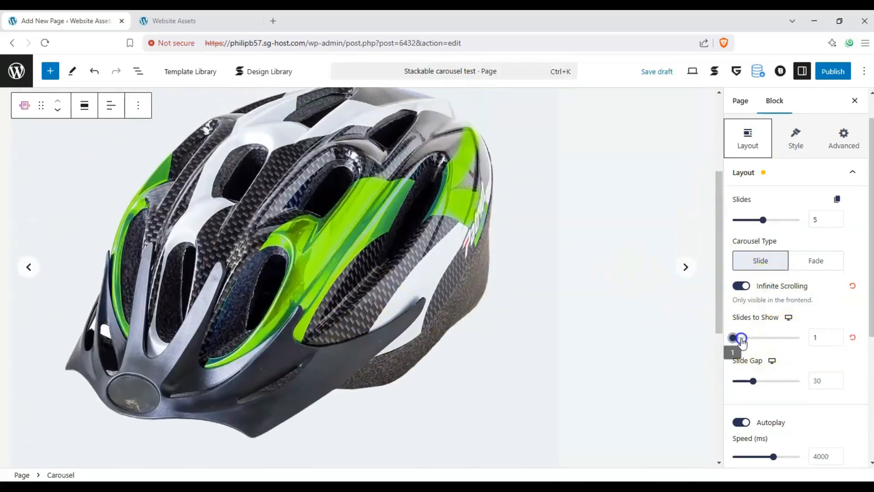
drag(742, 341, 770, 341)
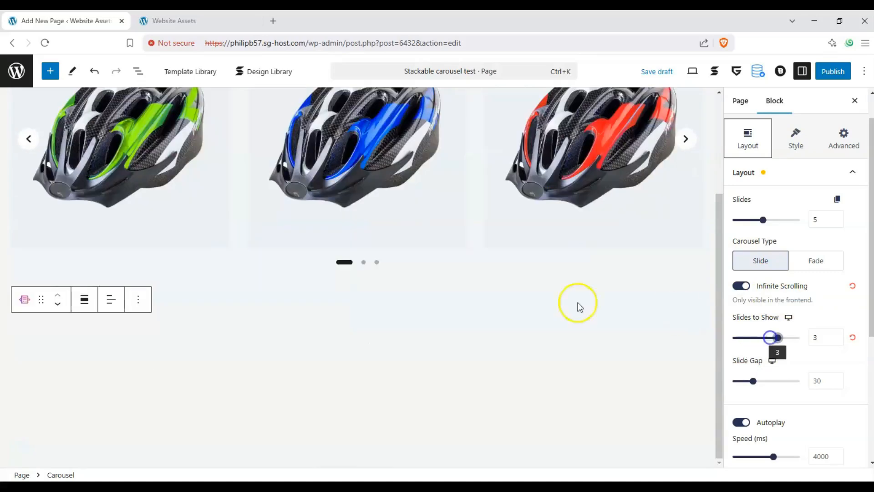
scroll(579, 306, up, 3)
click(686, 230)
click(686, 231)
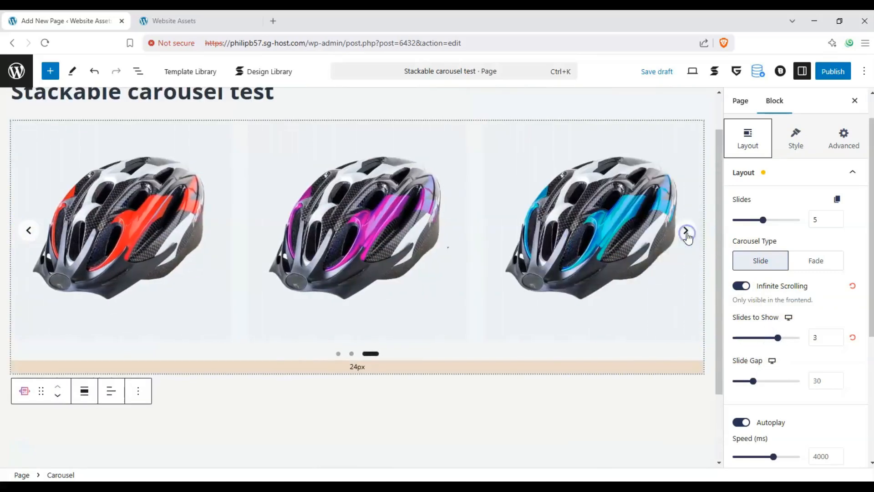
Step: Set the carousel's slide gap to 61 and turn off Autoplay
drag(757, 384, 769, 351)
scroll(767, 346, down, 1)
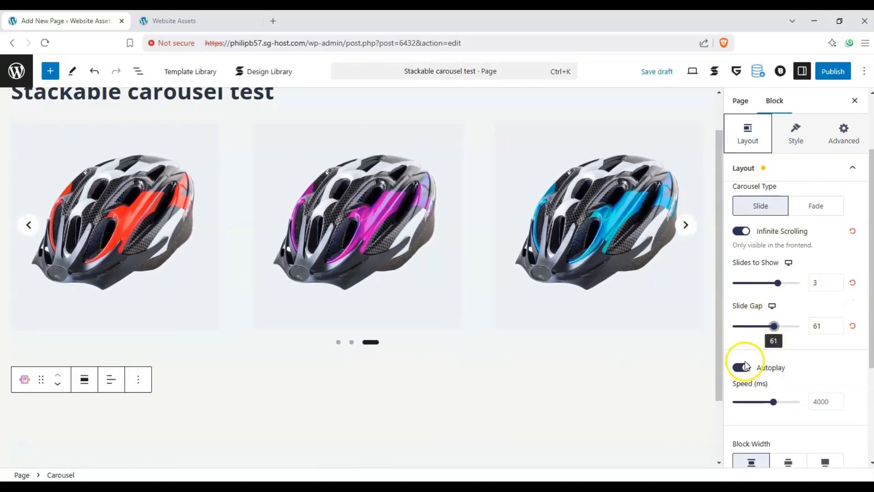
click(747, 353)
click(743, 369)
scroll(757, 337, down, 2)
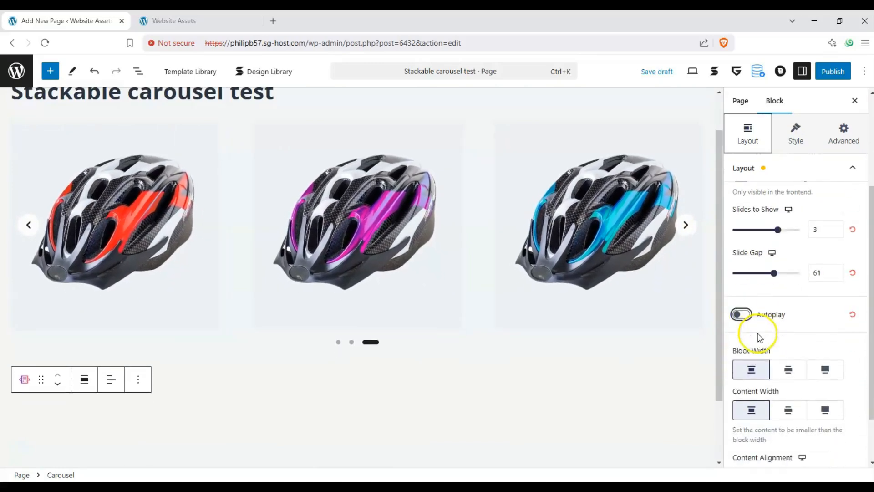
Step: Compare the wide and full block widths, and set both block width and content width to full width
click(789, 368)
click(822, 371)
click(792, 368)
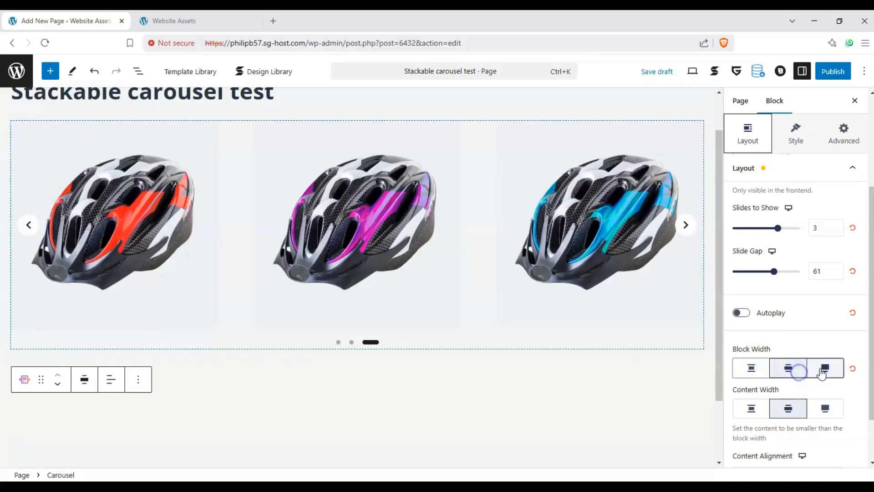
click(825, 368)
click(822, 410)
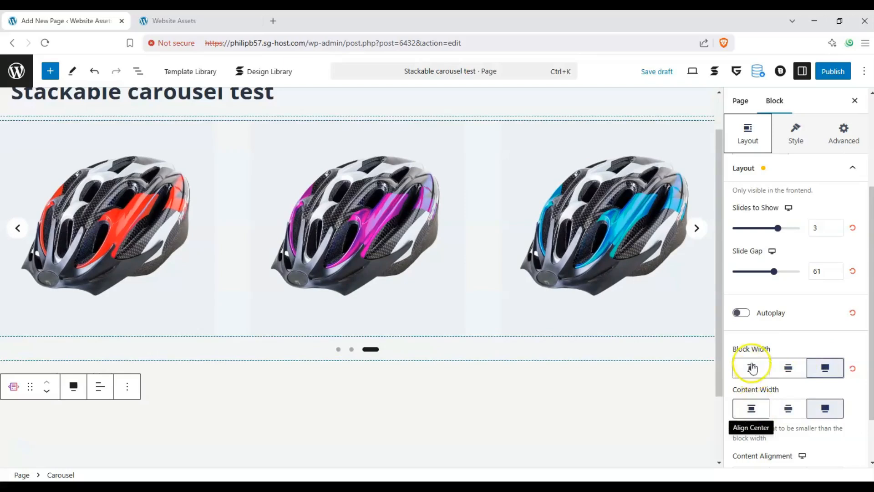
Step: Try the right and center content alignments on the carousel and reset the alignment
scroll(749, 360, down, 1)
click(819, 414)
click(796, 414)
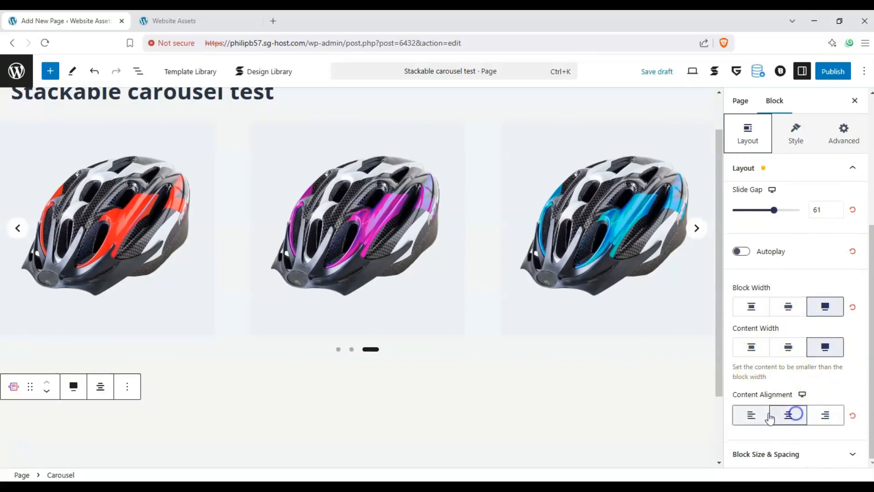
click(853, 415)
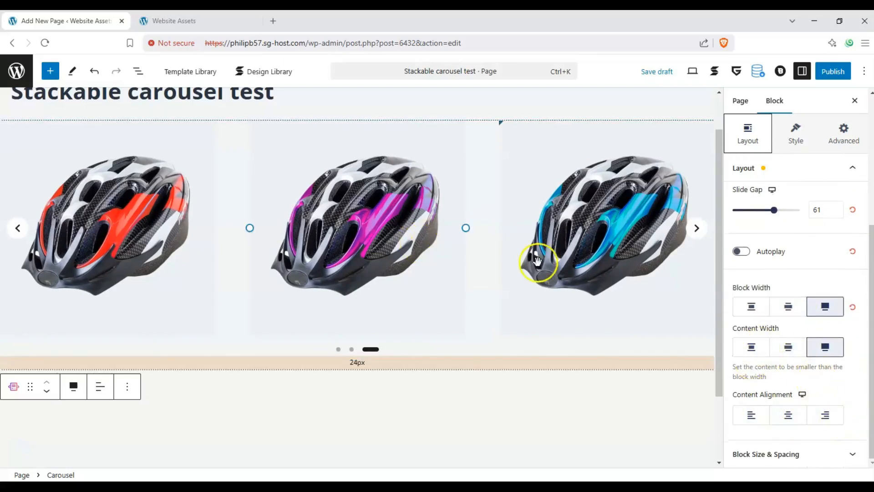
Step: Set the carousel block's minimum height to 0 px and its maximum content width to 971 px
click(846, 453)
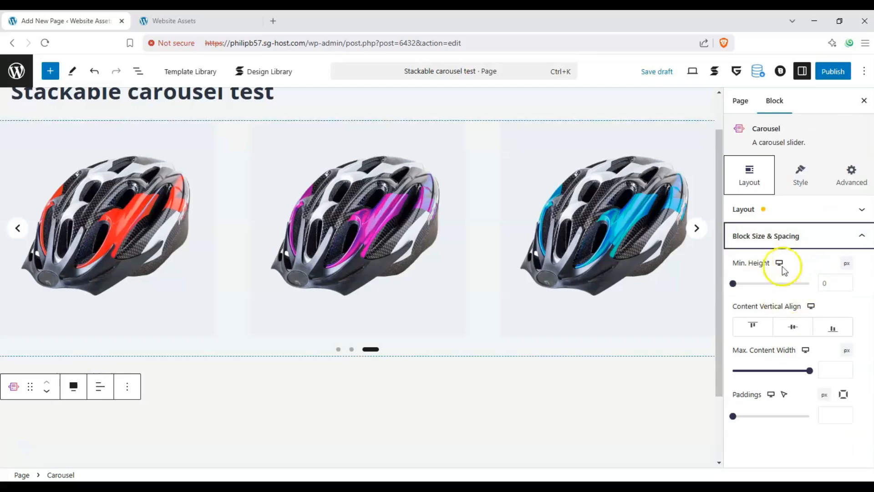
drag(740, 287, 761, 286)
drag(810, 370, 778, 371)
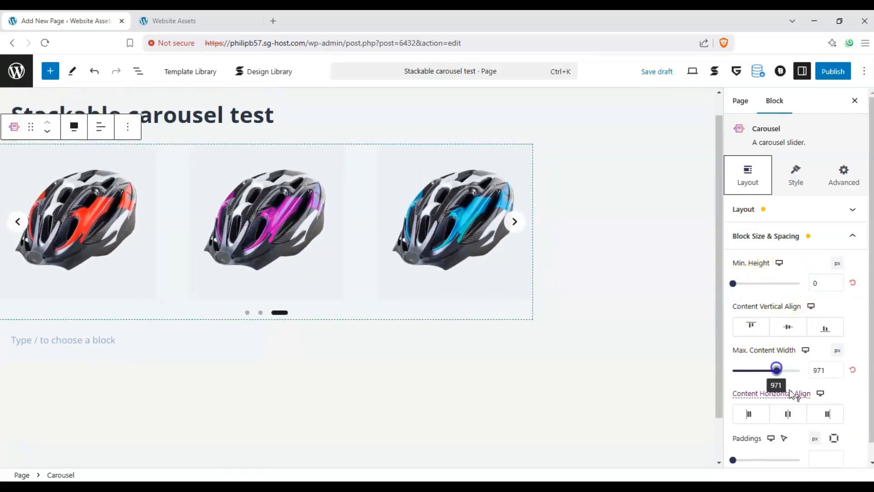
Step: Compare the center and right horizontal alignments of the carousel's content and keep it centered
click(788, 413)
click(827, 413)
click(794, 413)
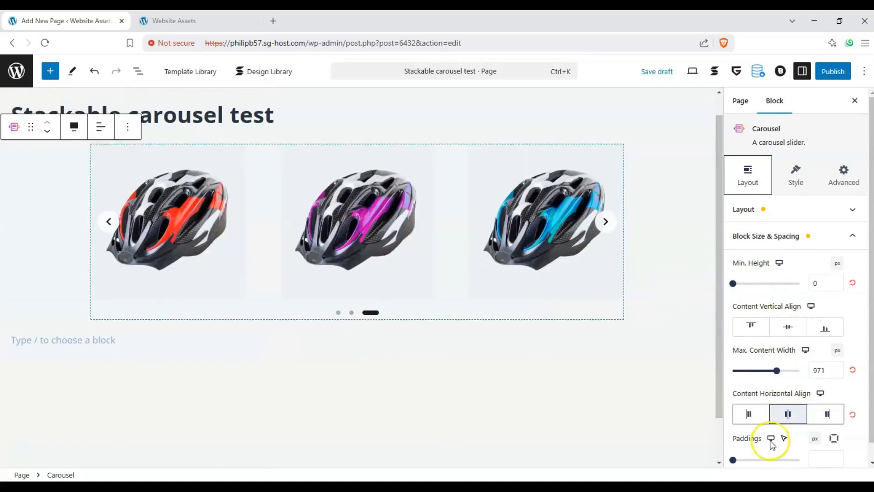
Step: Set the carousel block's paddings to 44 px on all sides
drag(769, 460, 747, 459)
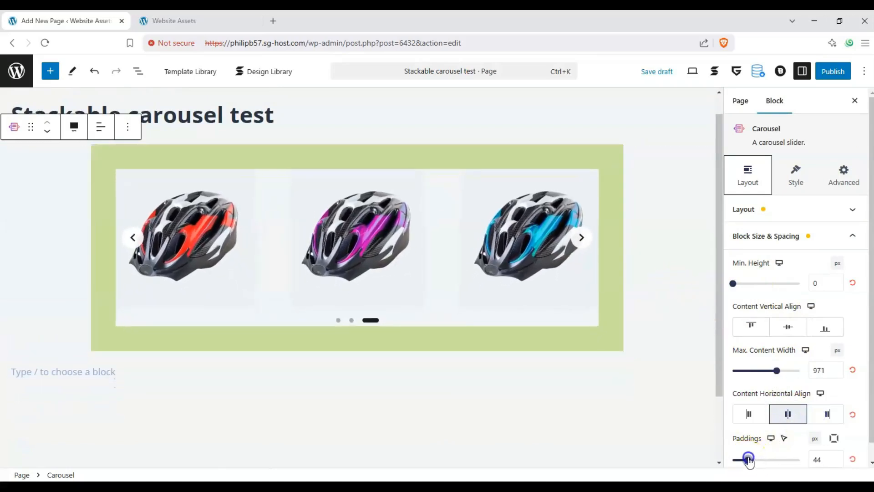
Step: Try the carousel with its arrows turned off, navigate the slides using the dots, and turn the arrows back on
click(780, 176)
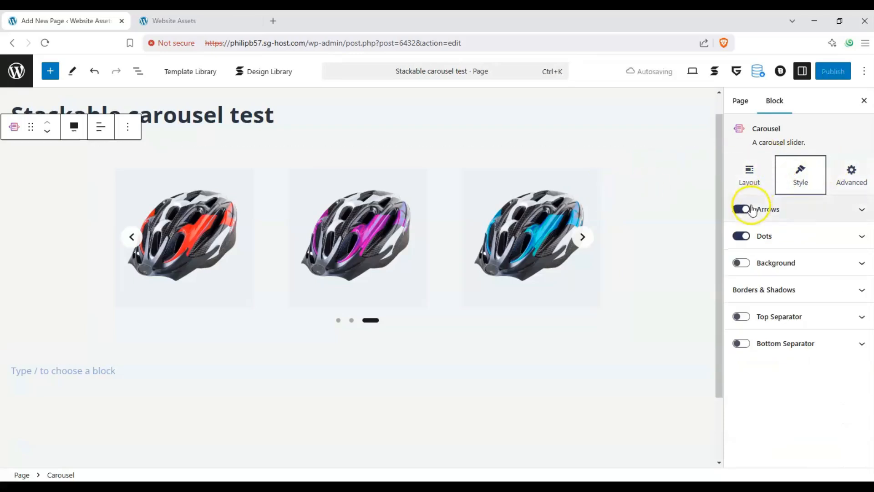
click(845, 209)
click(742, 210)
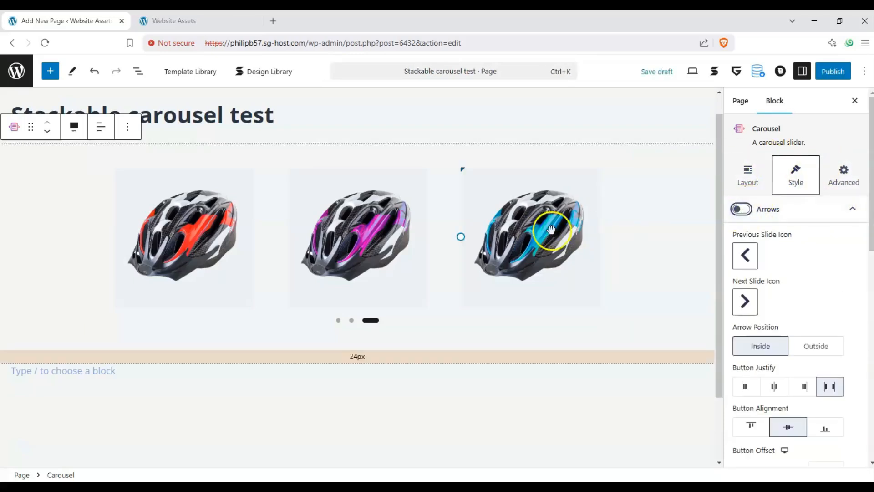
click(190, 234)
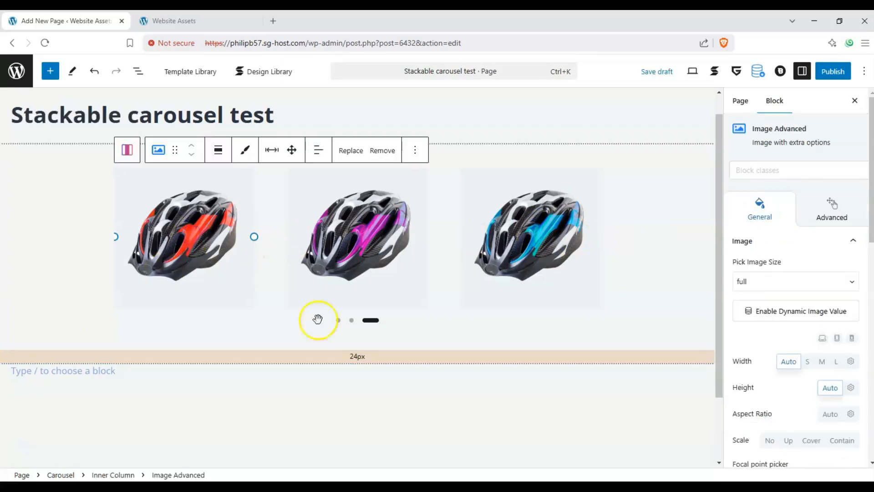
click(351, 320)
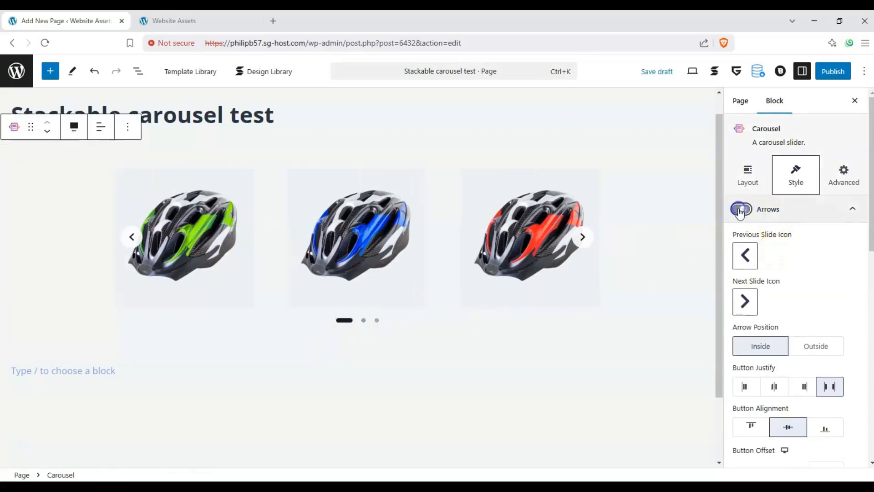
Step: Search the icon library for "left" and set the previous slide icon to the thin left arrow
click(747, 253)
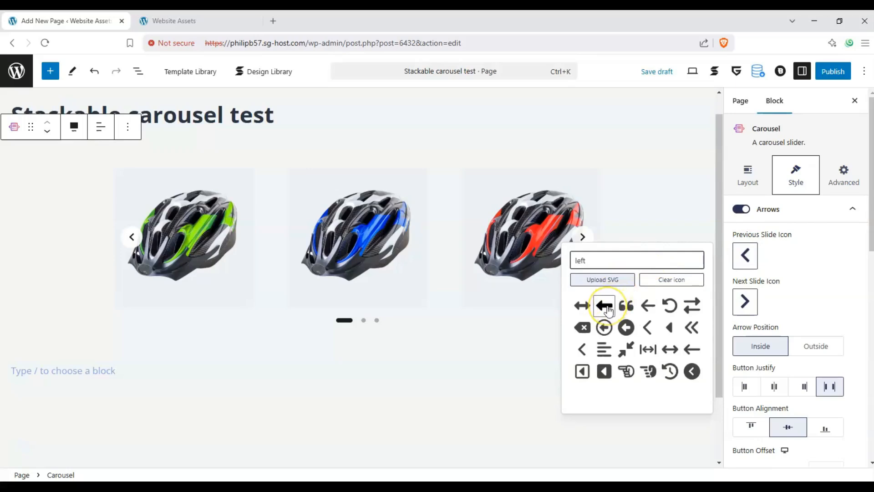
click(649, 306)
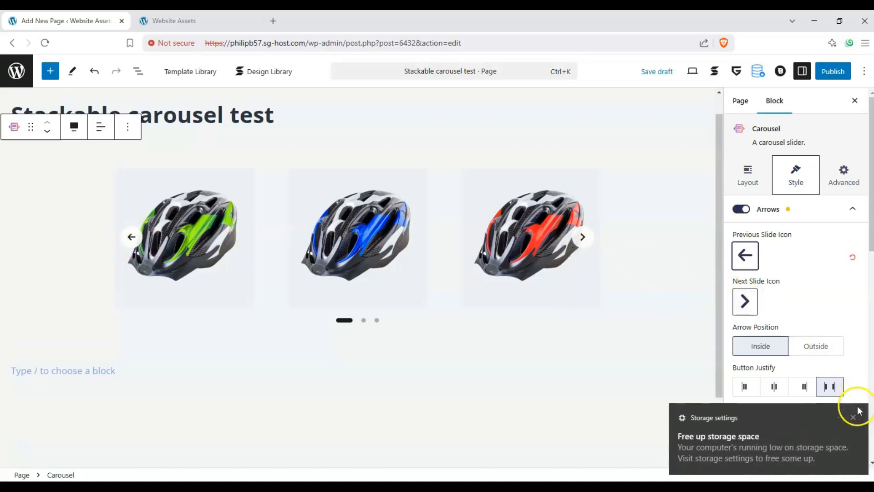
click(855, 411)
Step: Compare the inside and outside arrow positions, keep Outside, and set the arrows' button offset to 23
scroll(786, 298, down, 1)
click(800, 308)
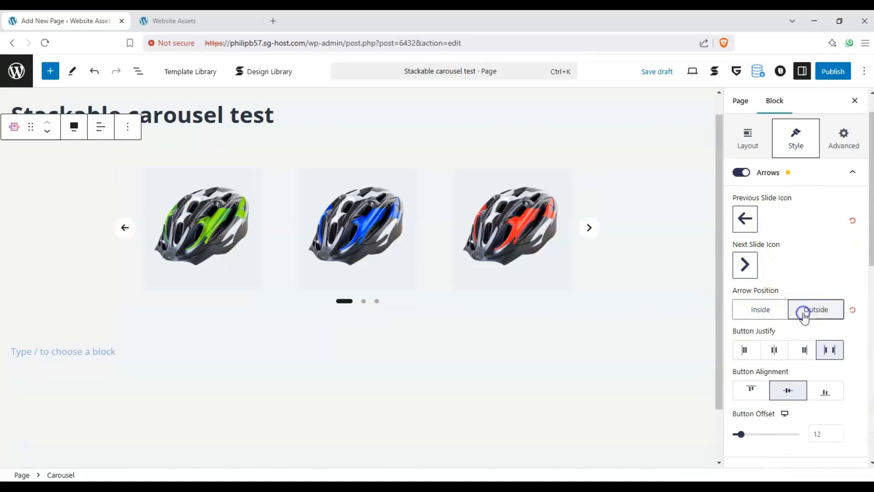
click(778, 312)
click(833, 313)
click(781, 314)
click(825, 313)
click(741, 314)
click(815, 313)
drag(741, 434, 748, 432)
Step: Try center and left button justification and top button alignment for the arrows, and reset both settings
scroll(797, 321, down, 2)
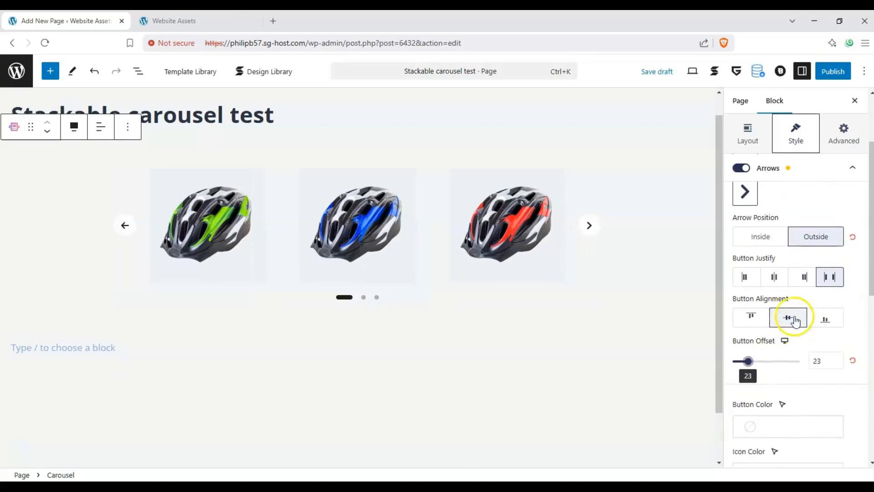
click(774, 277)
click(746, 278)
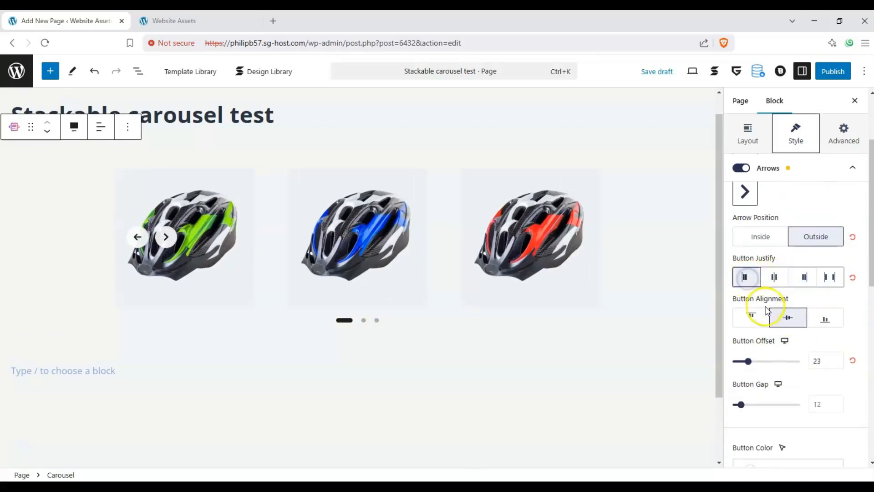
click(766, 315)
click(853, 277)
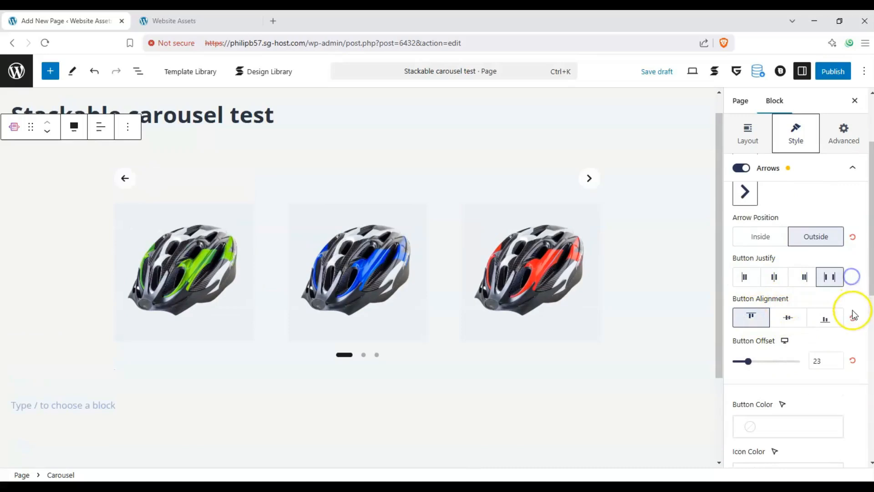
click(853, 318)
Step: Set the arrows' button color to Palette Color 2 and their icon color to Palette Color 6
scroll(802, 328, down, 3)
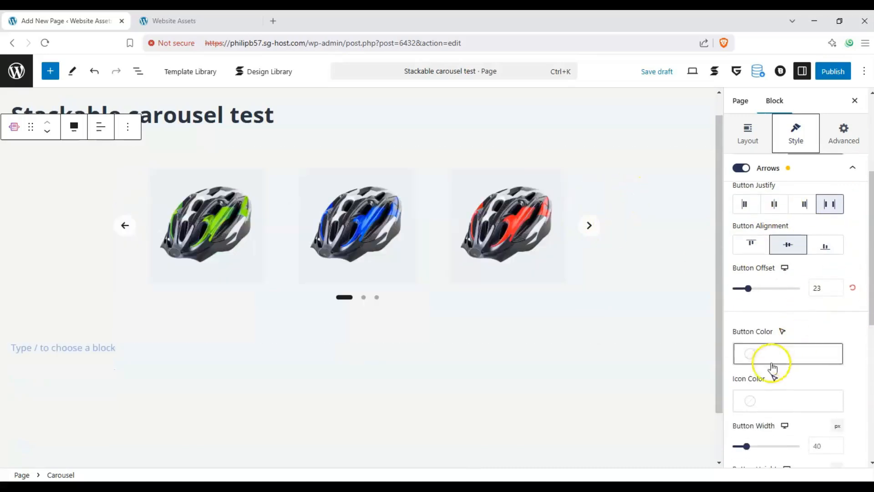
click(754, 356)
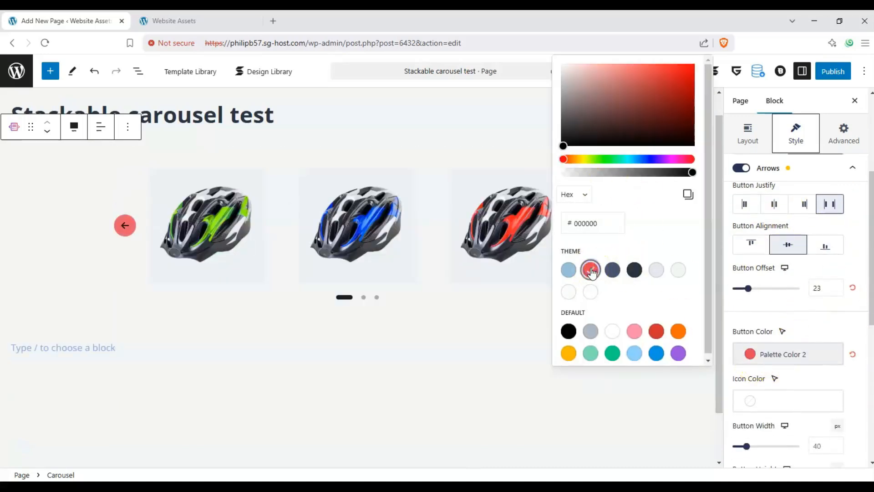
click(796, 302)
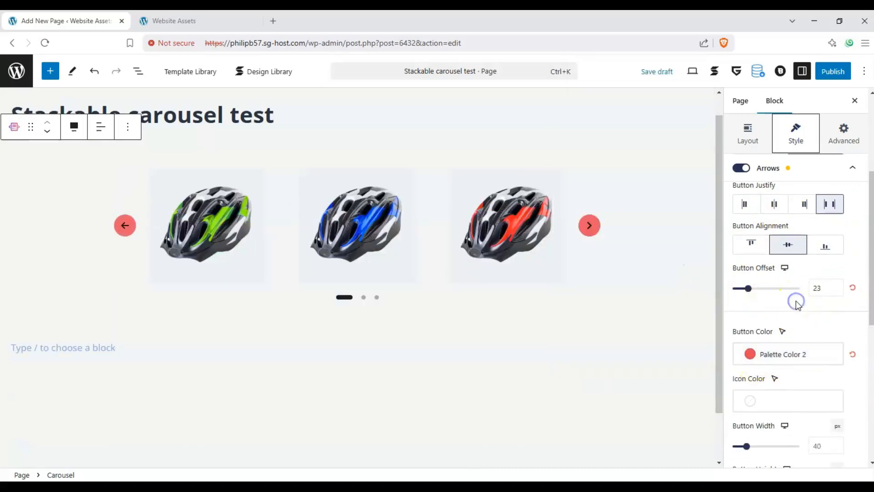
click(758, 400)
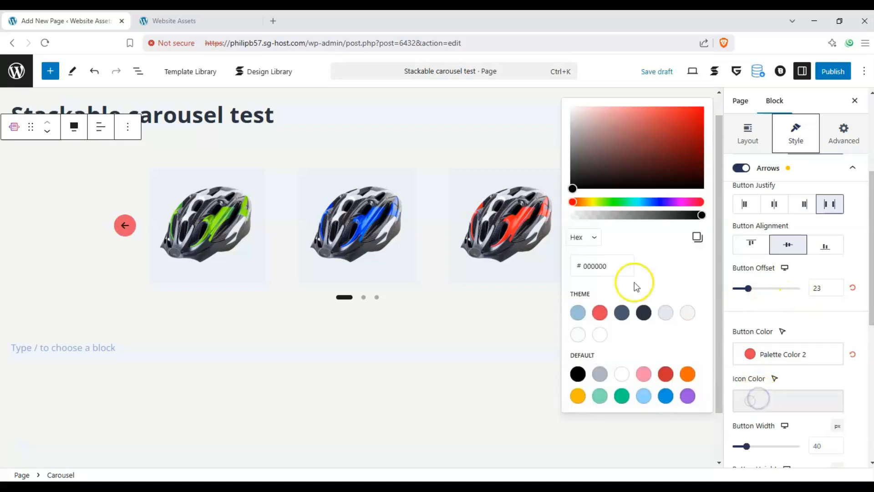
click(808, 318)
Step: Set the arrow buttons' width to 52 px, height to 71 px and border radius to 48
scroll(789, 309, down, 2)
mouse_move(746, 354)
mouse_down()
mouse_move(759, 356)
mouse_move(751, 355)
mouse_up()
drag(747, 397, 757, 397)
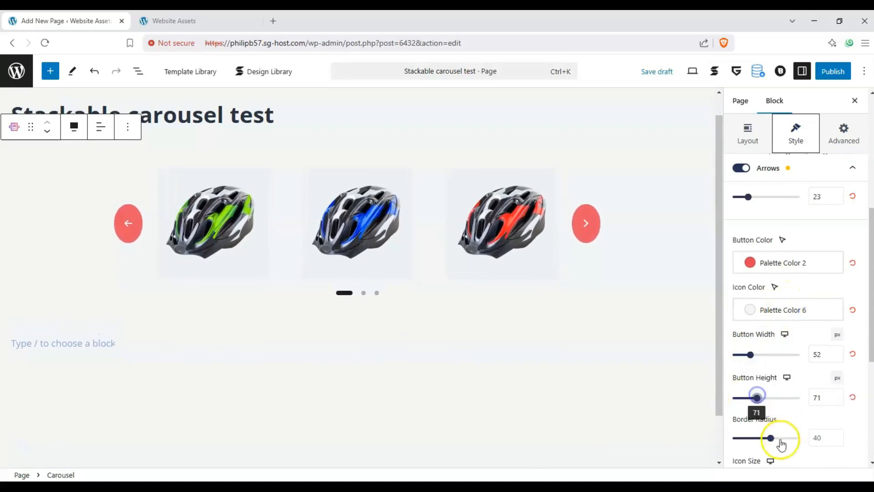
mouse_move(780, 441)
mouse_down()
mouse_move(795, 439)
mouse_move(779, 437)
mouse_up()
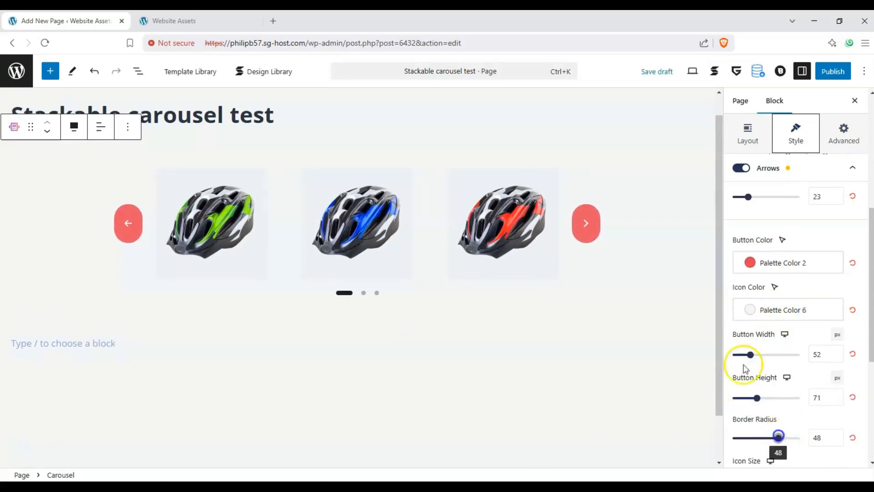
click(128, 223)
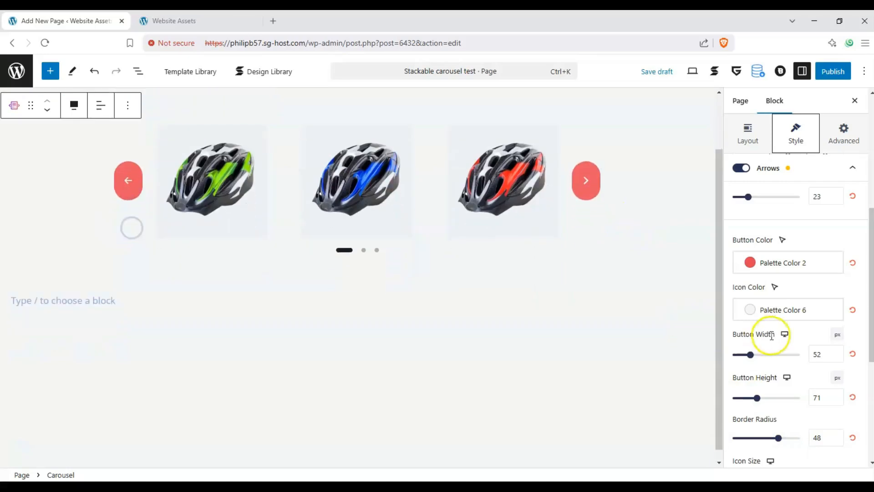
Step: Set the arrows' icon size to 34 and opacity to 0.71
scroll(820, 337, down, 3)
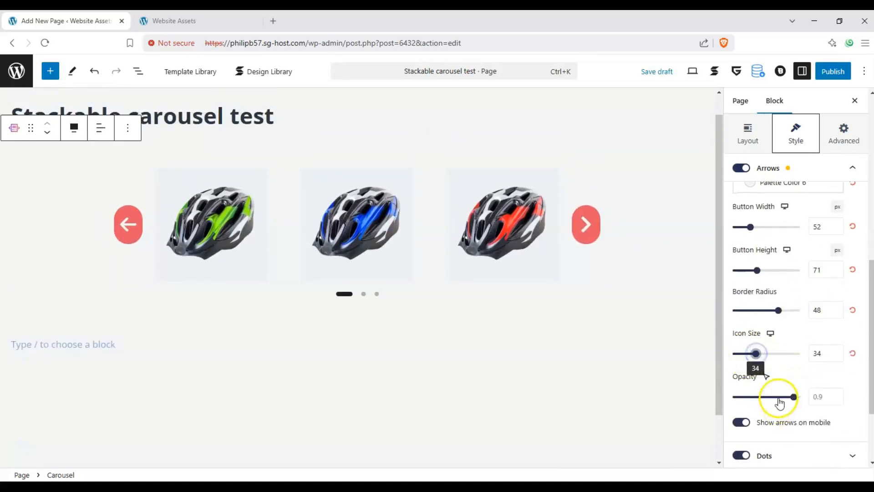
mouse_move(779, 403)
mouse_down()
mouse_move(769, 400)
mouse_move(782, 399)
mouse_up()
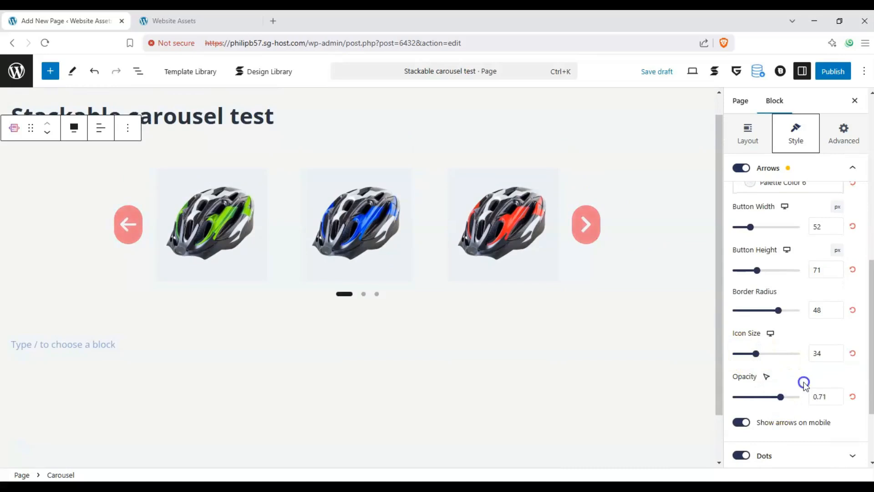
scroll(856, 218, up, 4)
click(853, 168)
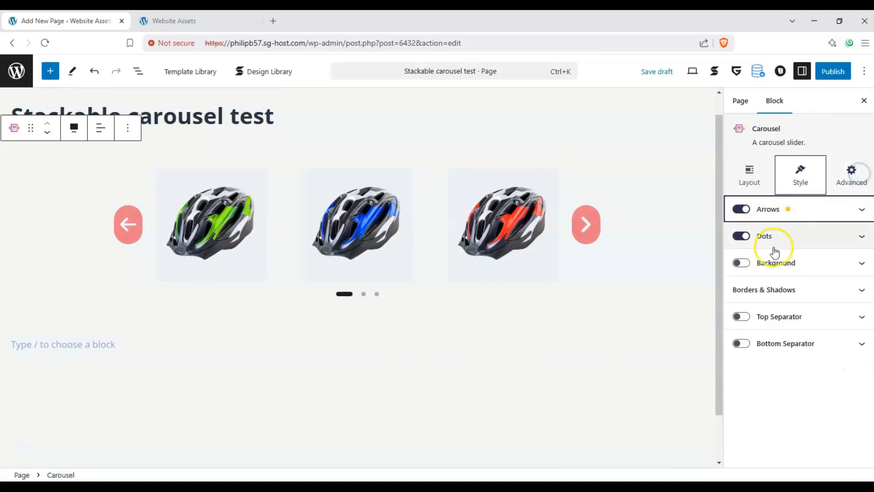
click(851, 219)
scroll(847, 296, down, 5)
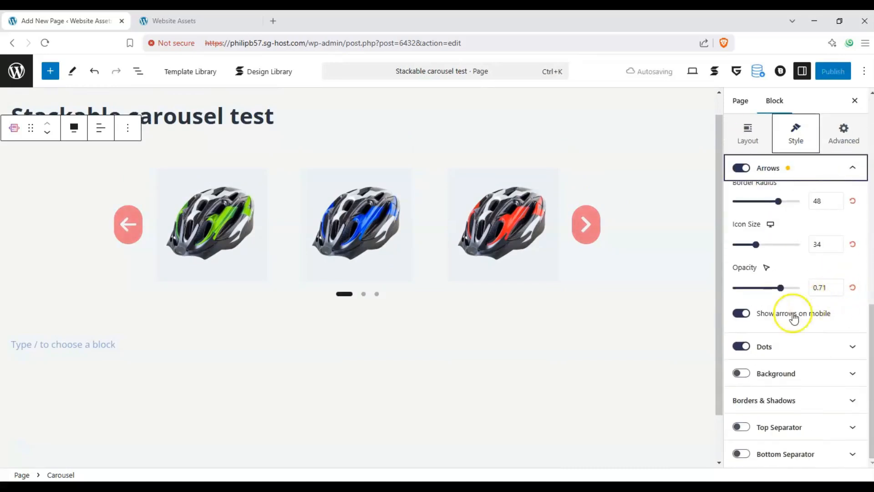
scroll(753, 309, up, 6)
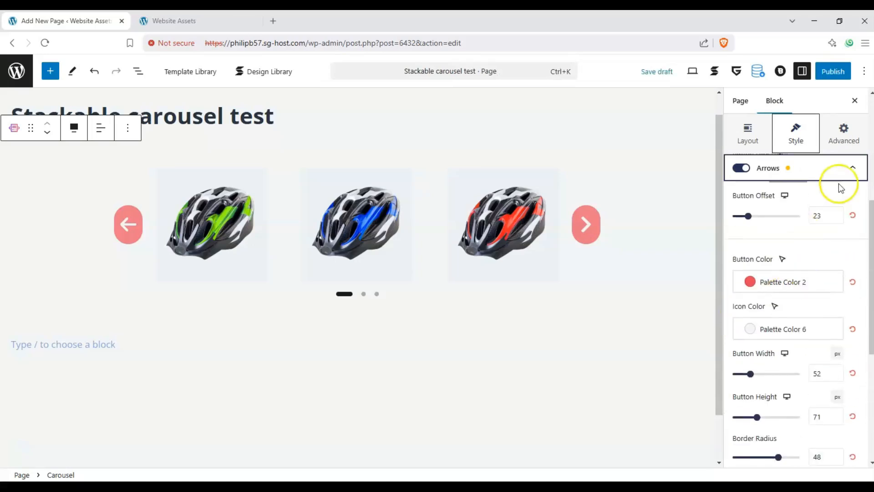
click(842, 169)
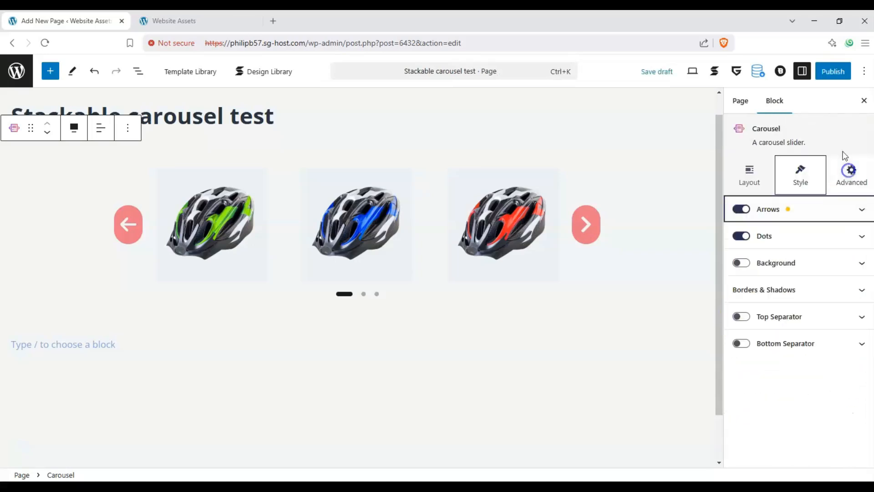
Step: Set the carousel's dots offset to 16, try the other dot justifications, and keep the dots centered
click(850, 242)
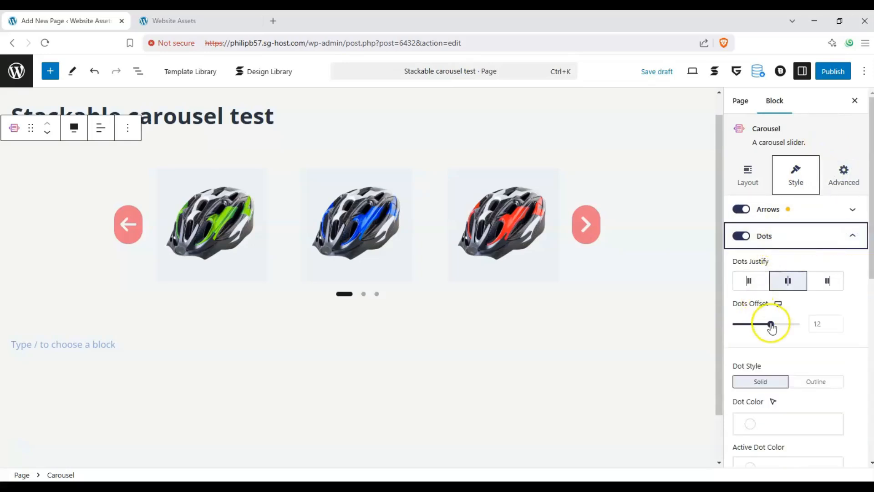
drag(767, 326, 775, 327)
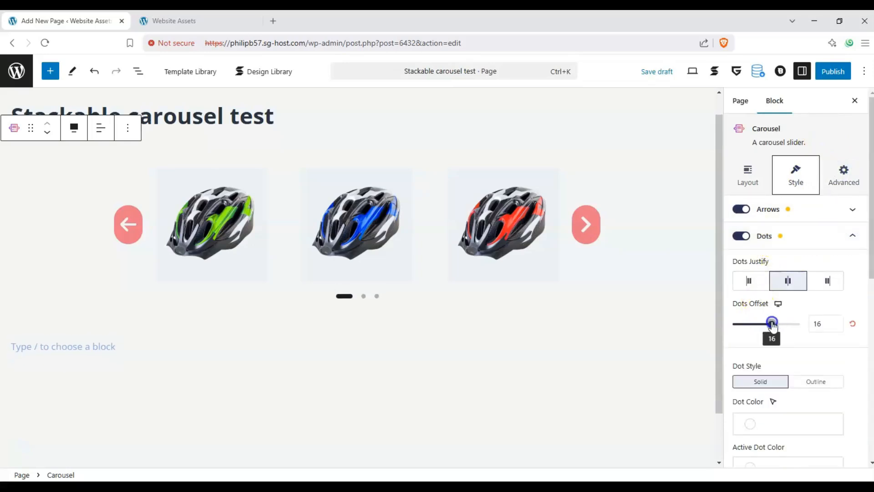
click(789, 342)
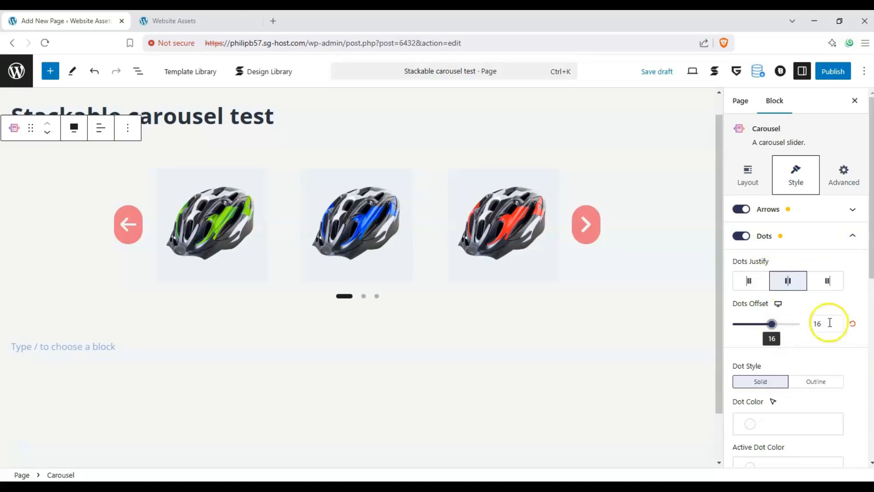
click(828, 281)
click(788, 278)
click(788, 281)
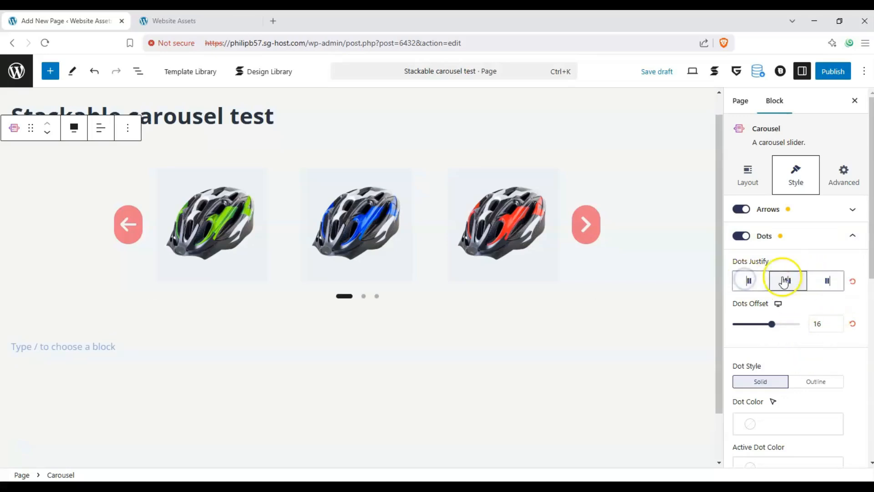
Step: Try the Outline dot style on the carousel and return it to Solid
scroll(806, 344, down, 1)
scroll(800, 341, down, 1)
click(804, 289)
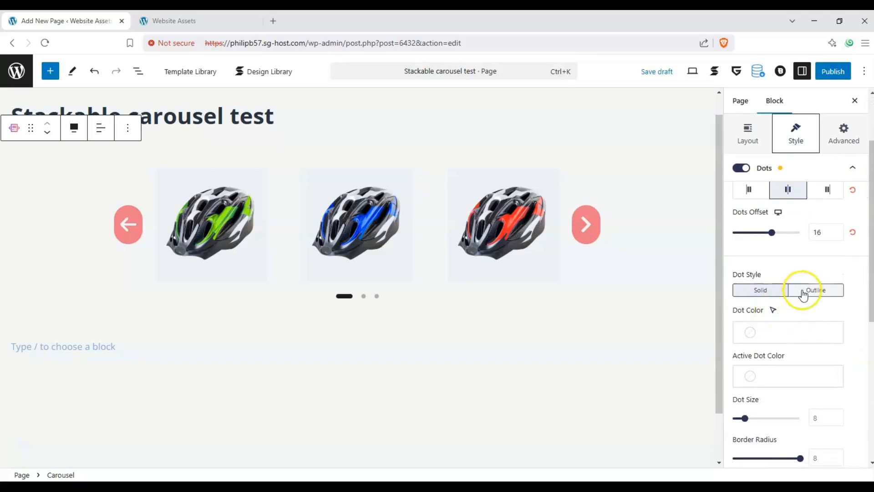
click(779, 291)
Step: Set the dot color to Luminous vivid orange and the active dot color to Vivid green cyan, and advance one slide to check them
click(790, 336)
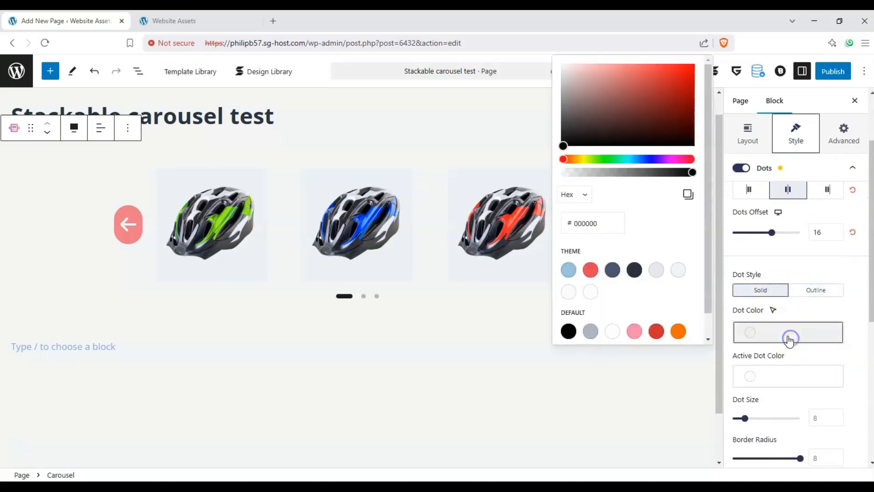
click(678, 331)
click(773, 369)
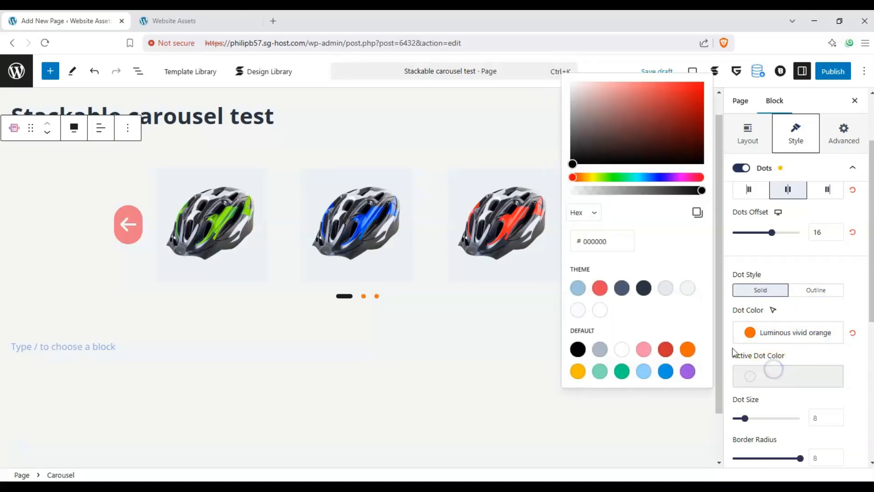
click(621, 371)
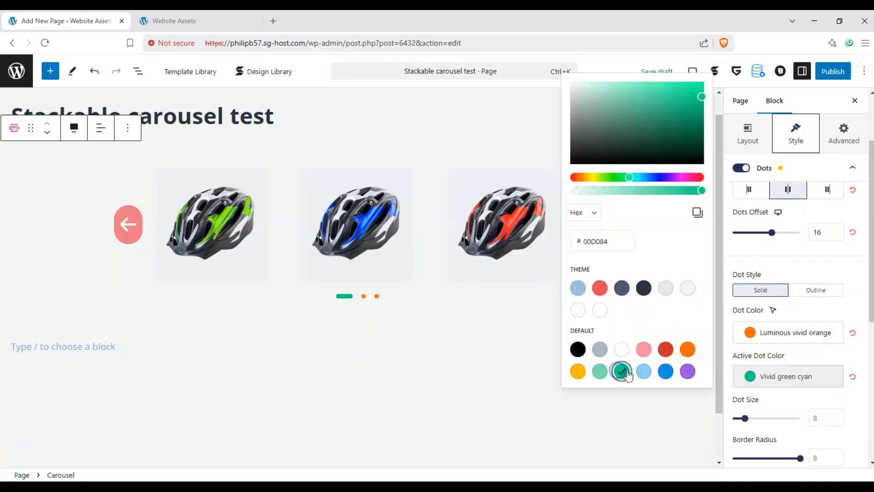
click(810, 311)
click(586, 224)
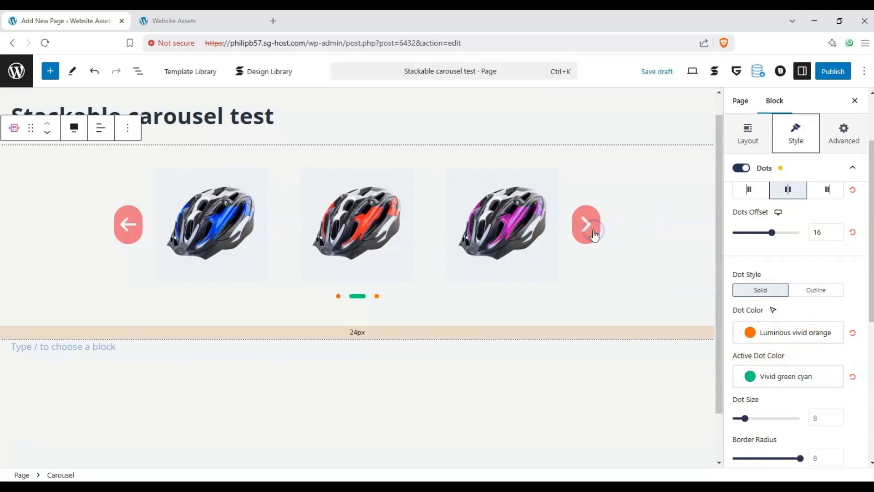
Step: Set the carousel's dot size to 14 and the dots' border radius to 4
scroll(763, 318, down, 2)
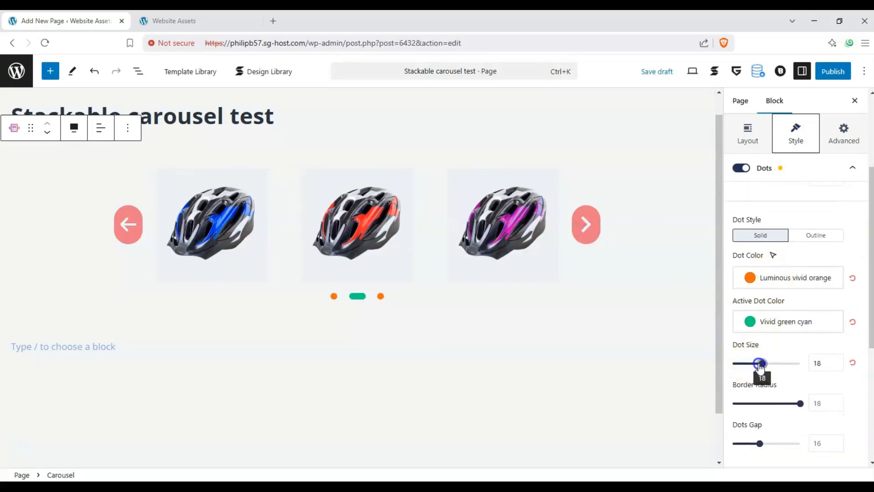
drag(782, 411, 750, 405)
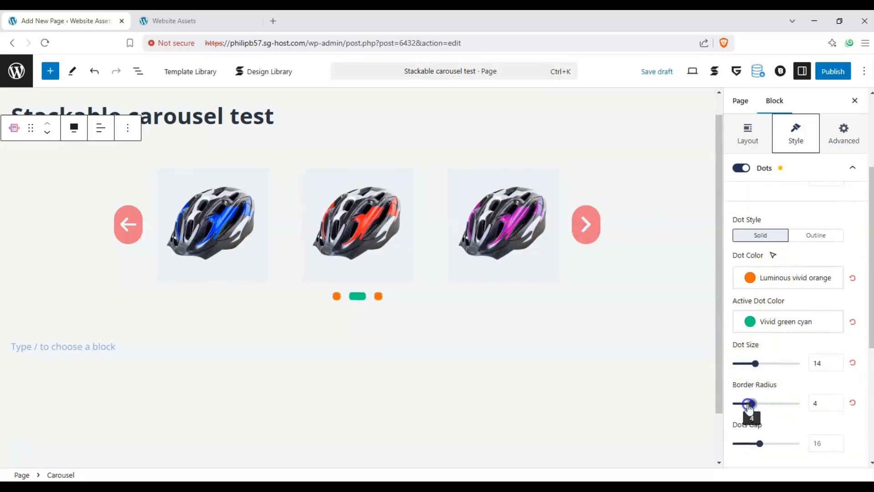
Step: Set the carousel dots' border radius to 5, the dots gap to 19, and the active dot's width and height to 23
drag(766, 445, 765, 443)
click(586, 225)
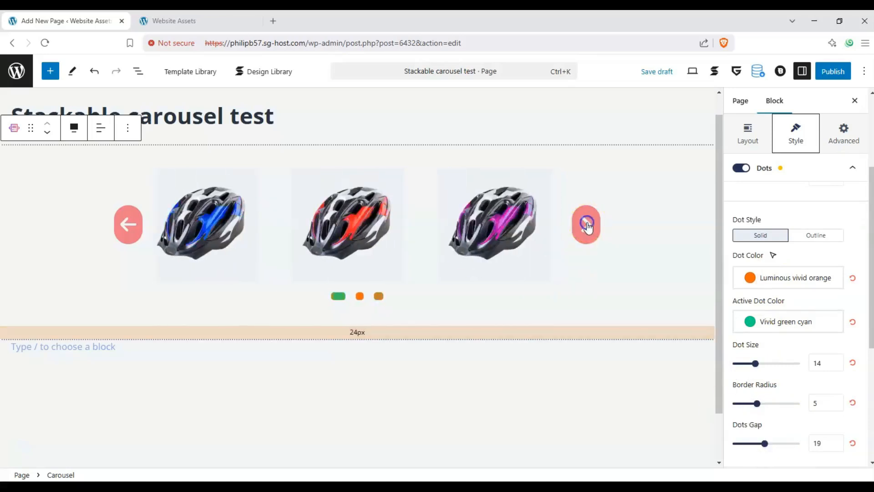
scroll(822, 309, down, 3)
scroll(815, 314, down, 1)
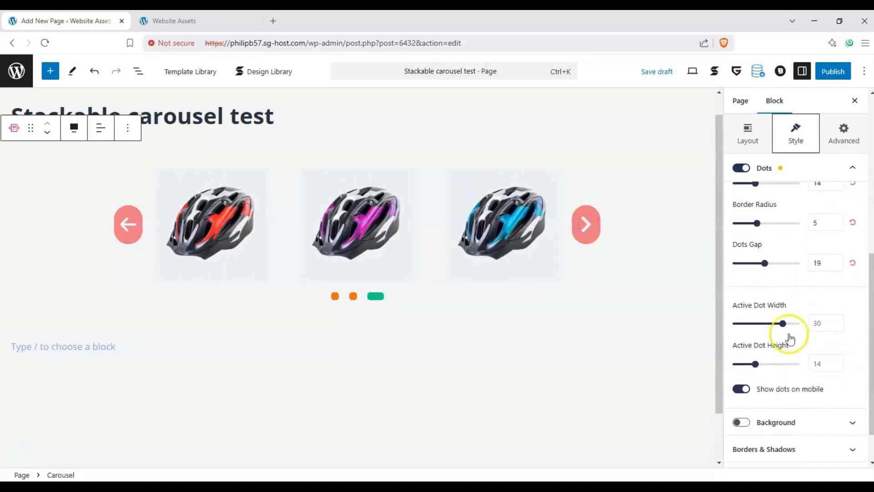
drag(783, 321, 775, 326)
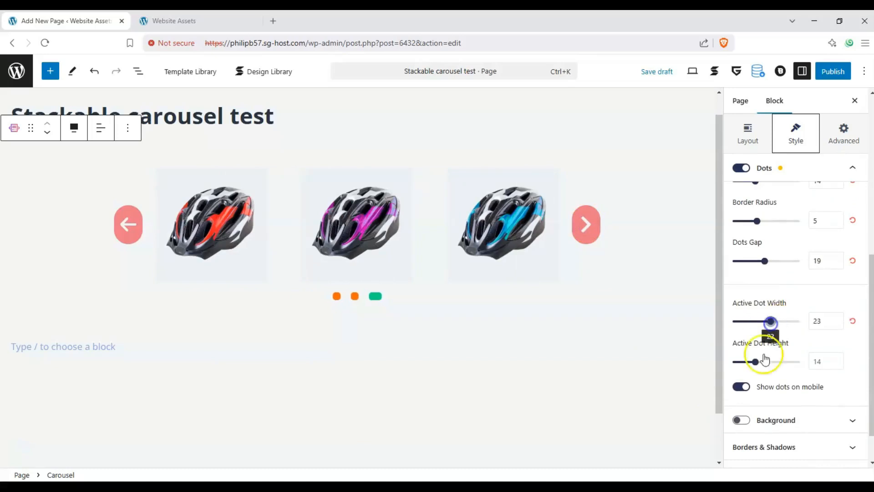
drag(765, 360, 779, 367)
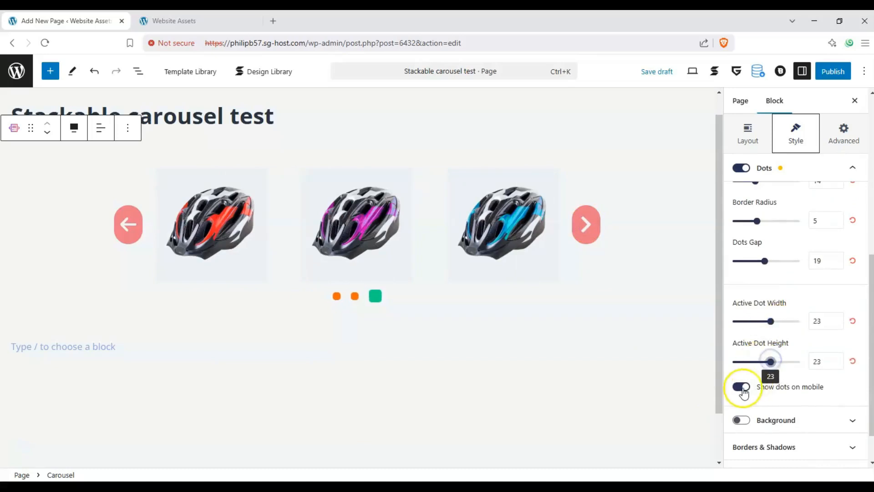
scroll(842, 255, down, 1)
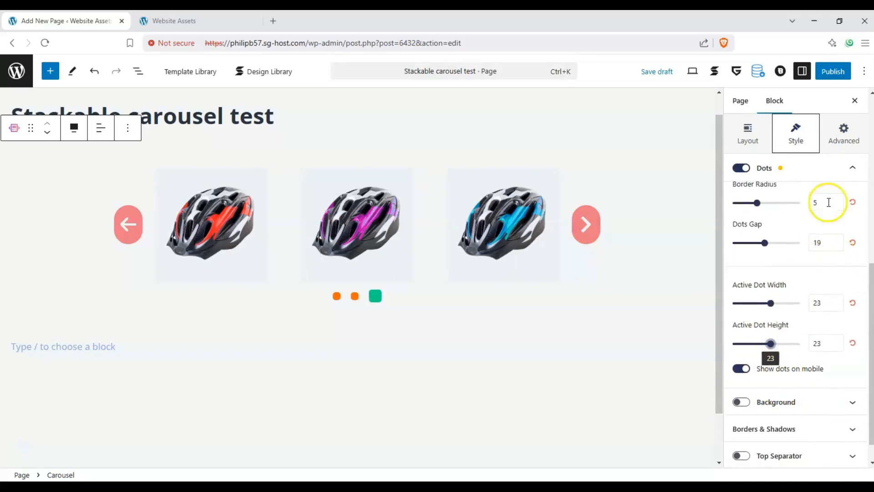
click(852, 168)
Step: Enable the carousel's background and set its single background color to Palette Color 1
click(742, 264)
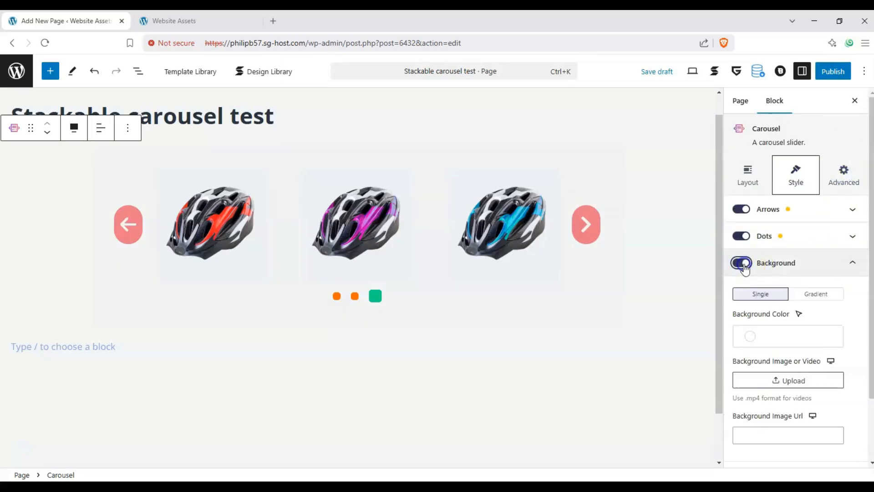
click(756, 336)
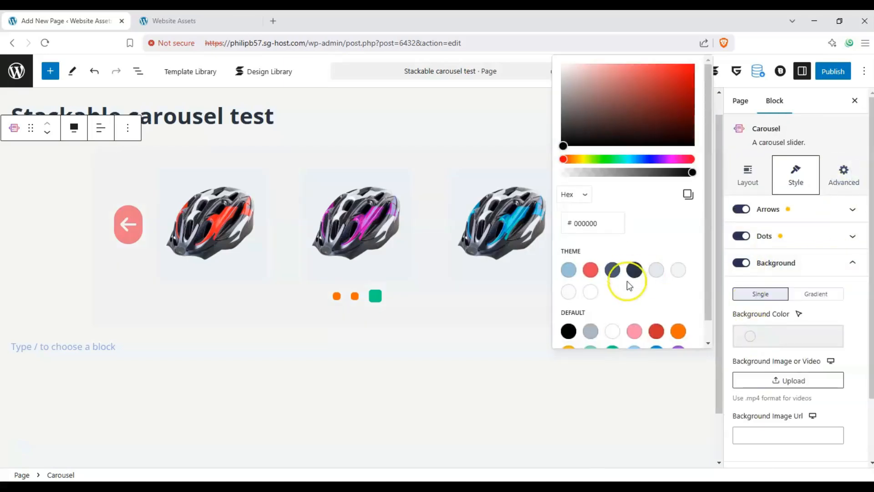
click(570, 272)
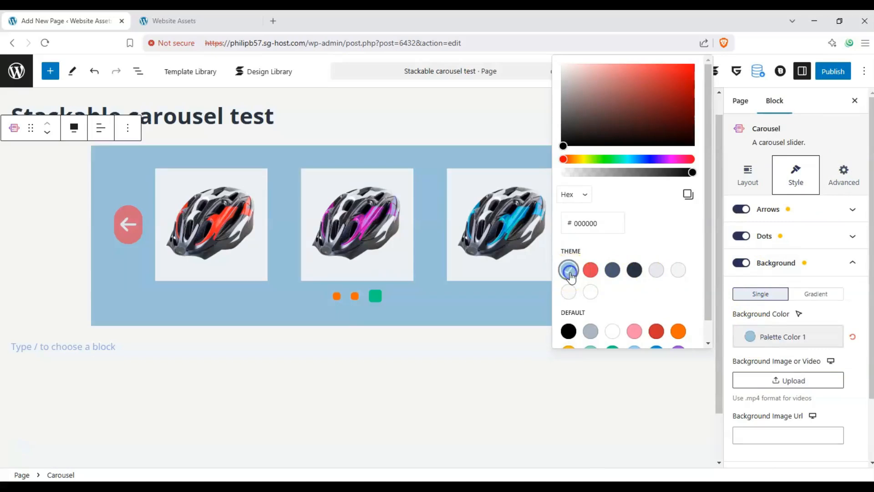
click(833, 314)
scroll(851, 277, down, 2)
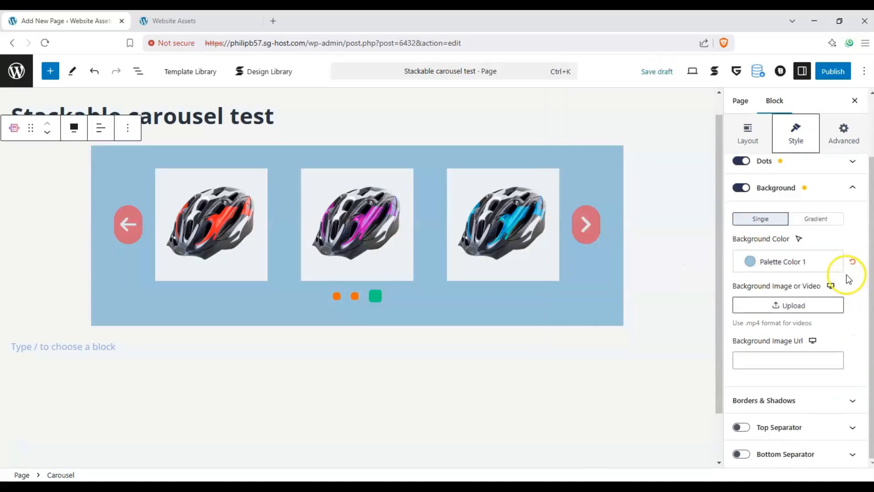
click(852, 187)
Step: Give the carousel a border radius of 30, a shadow of 2 and a dotted border
click(855, 289)
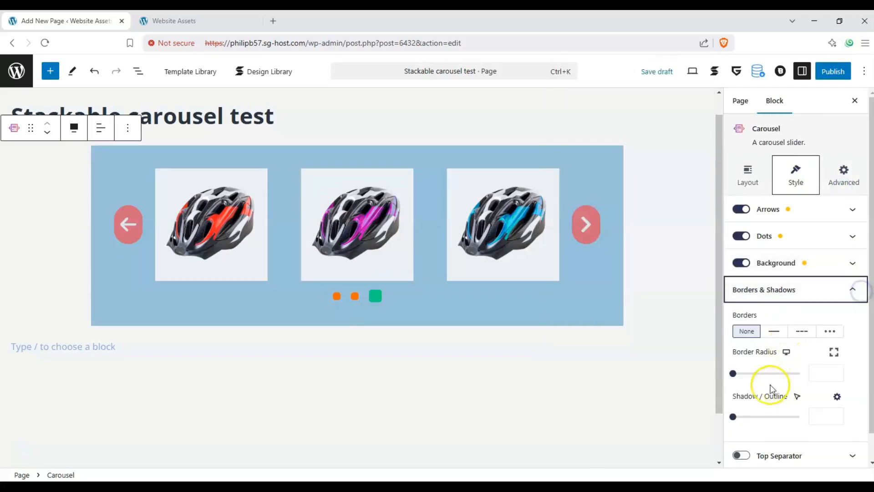
drag(733, 373, 773, 374)
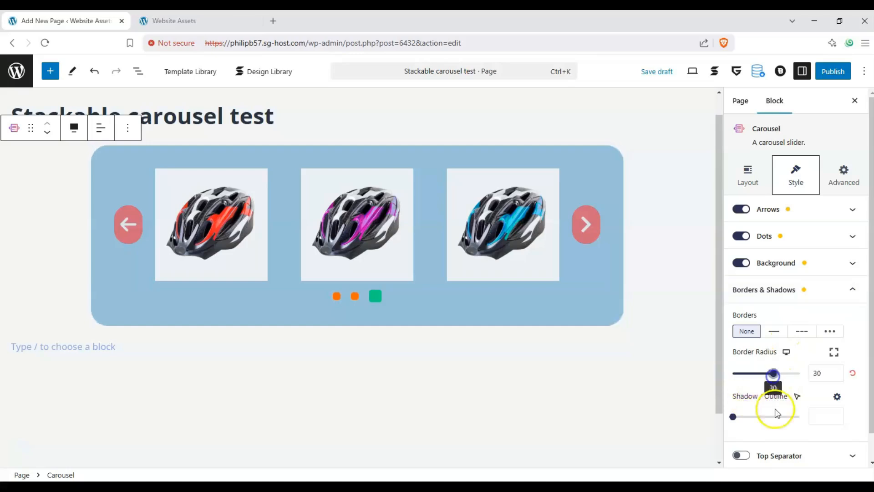
drag(777, 413, 748, 415)
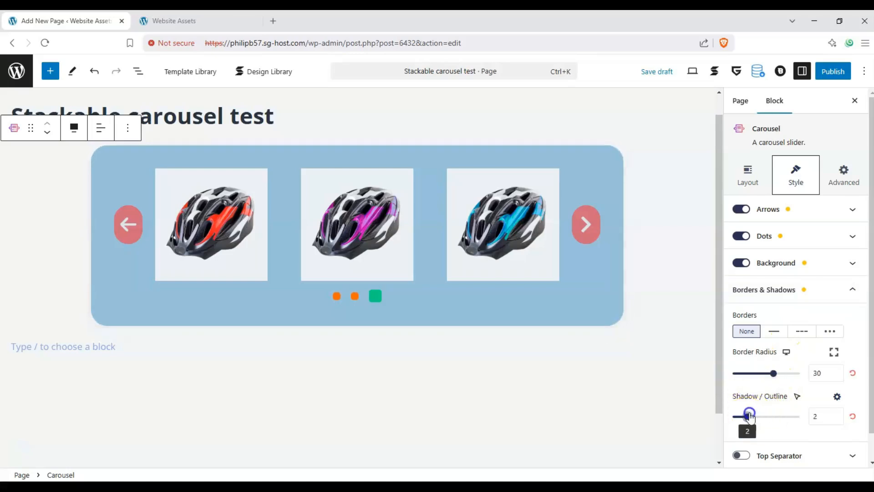
click(822, 332)
click(856, 288)
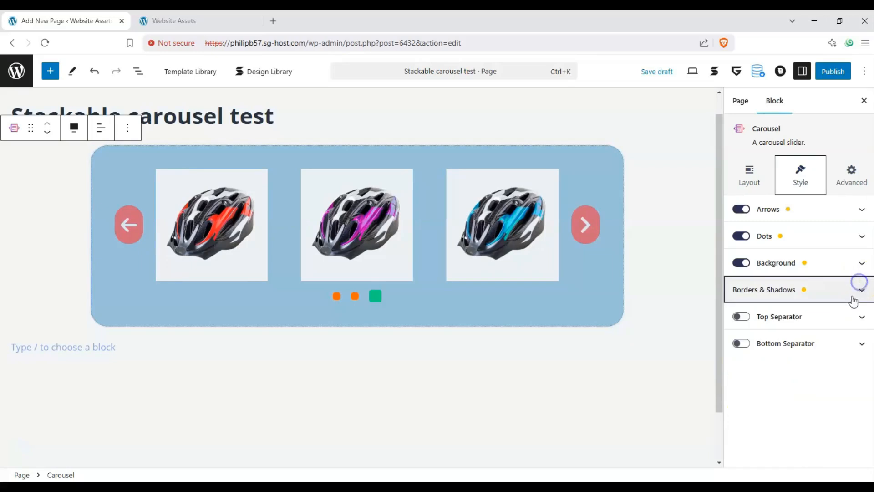
Step: Enable the carousel's top separator, look through its designs and other options, and set its height to 55
click(794, 320)
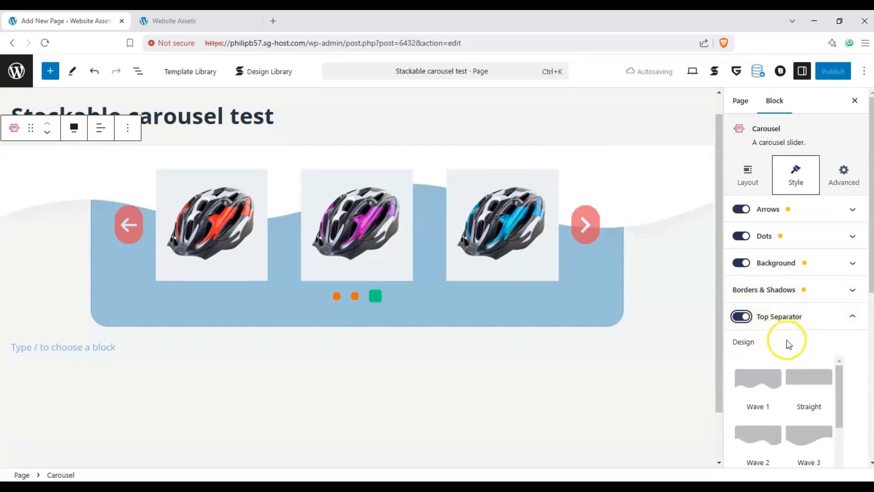
scroll(789, 344, down, 2)
scroll(770, 310, down, 4)
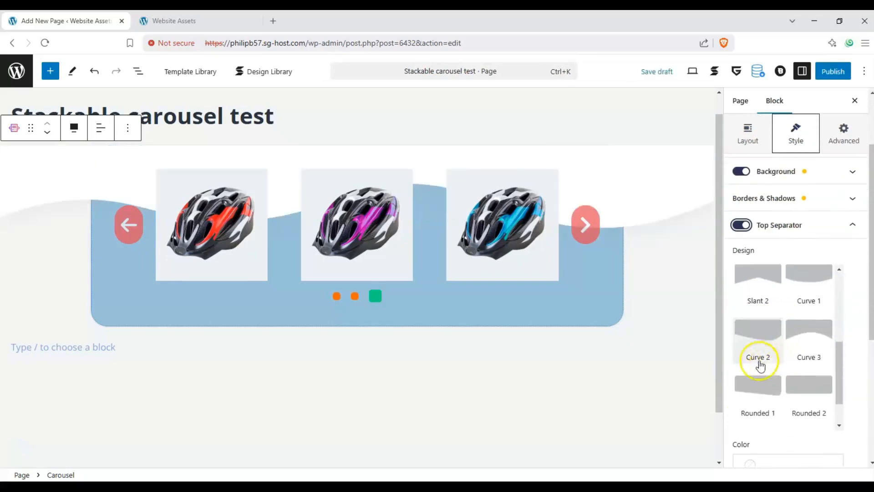
scroll(864, 363, down, 2)
mouse_move(743, 404)
mouse_down()
mouse_move(759, 403)
mouse_move(739, 405)
mouse_up()
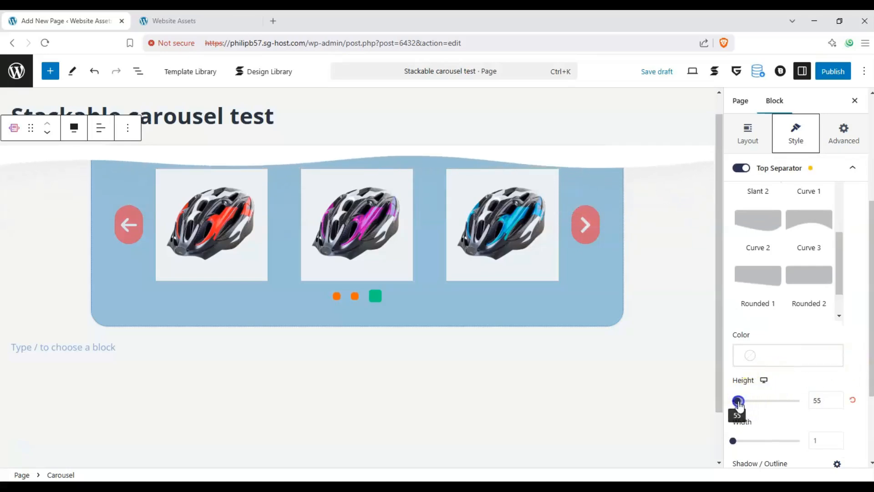
scroll(792, 304, down, 3)
scroll(824, 402, down, 2)
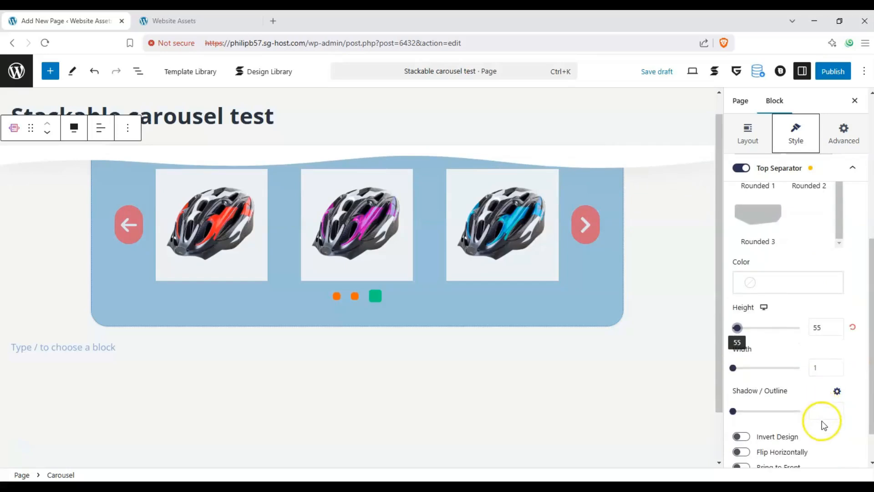
scroll(815, 409, down, 1)
Step: Enable the carousel's bottom separator, set its height to 89, and advance one slide to check it
click(839, 451)
scroll(743, 296, up, 1)
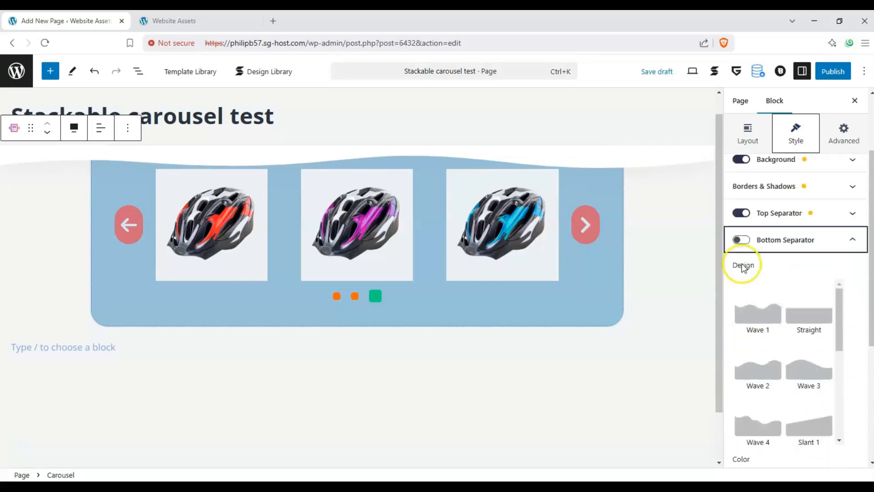
click(742, 260)
click(745, 344)
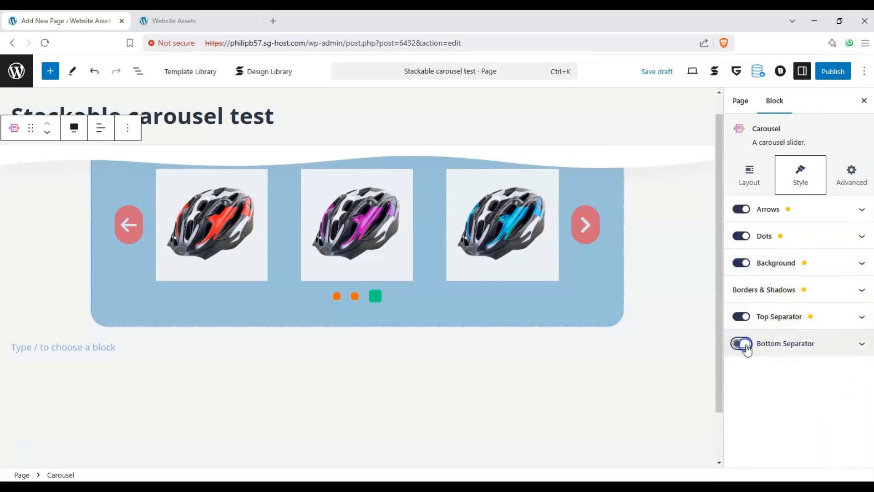
scroll(777, 348, down, 3)
mouse_move(734, 411)
mouse_down()
mouse_move(751, 411)
mouse_move(744, 410)
mouse_up()
click(583, 227)
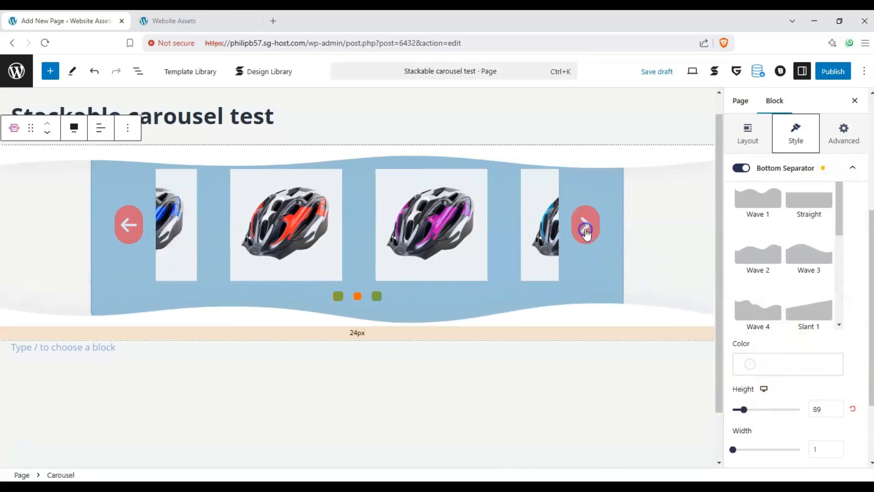
Step: Set the bottom separator's width to 1.7, step the carousel back one slide, and deselect the block
scroll(774, 338, down, 3)
mouse_move(738, 450)
mouse_down()
mouse_move(761, 451)
mouse_move(749, 451)
mouse_up()
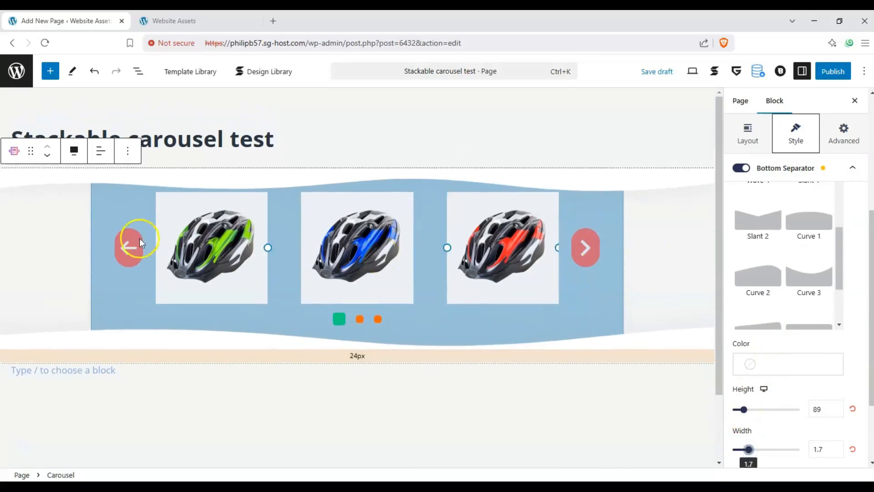
click(139, 241)
click(599, 132)
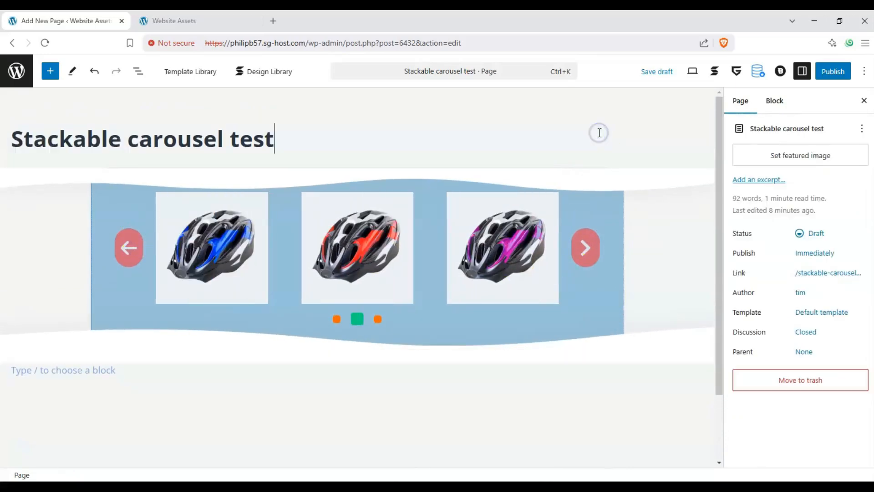
Step: Examine the General and Position options in the carousel block's advanced settings
click(615, 220)
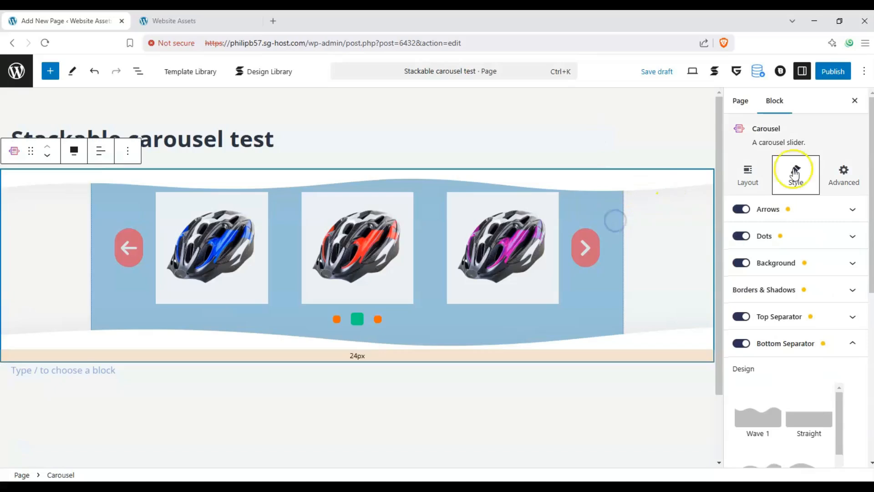
click(844, 169)
click(845, 214)
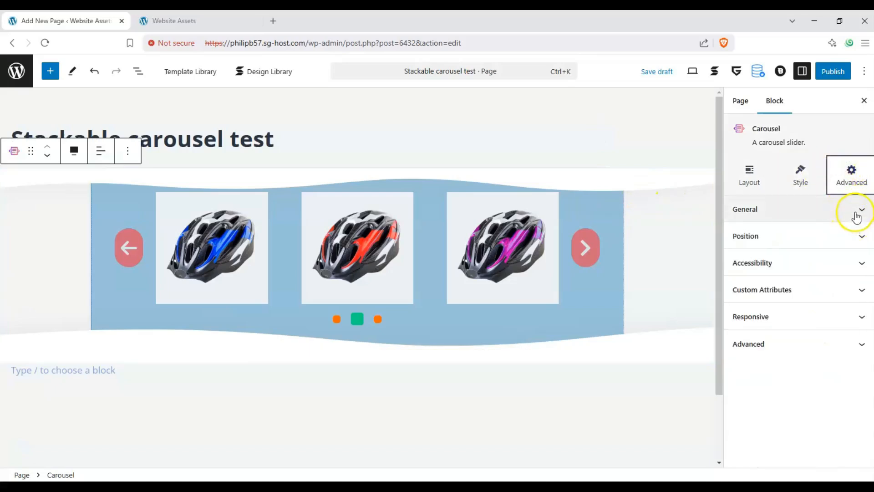
click(856, 216)
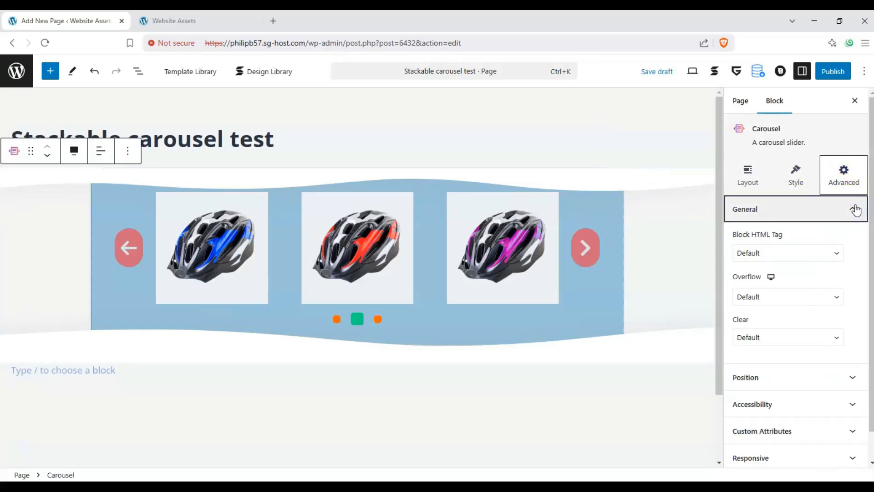
click(856, 224)
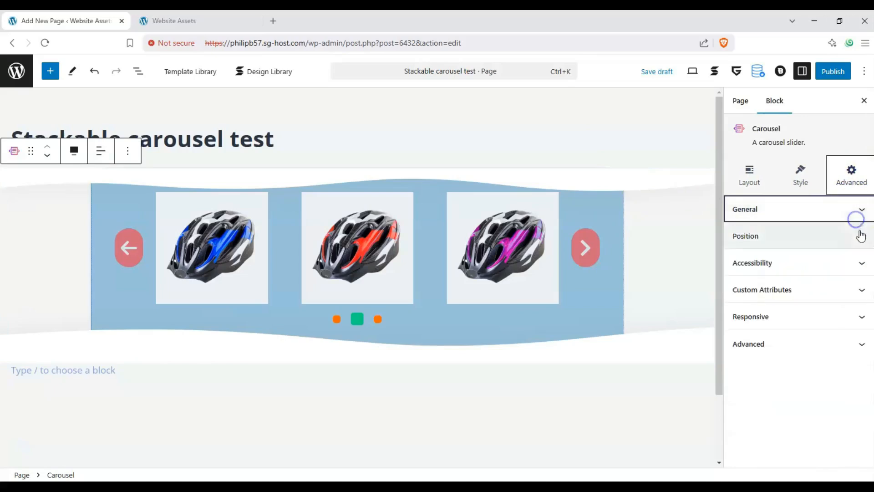
click(855, 233)
Step: Examine the carousel's accessibility label fields for the previous slide, next slide, slide and slide N of N
click(839, 262)
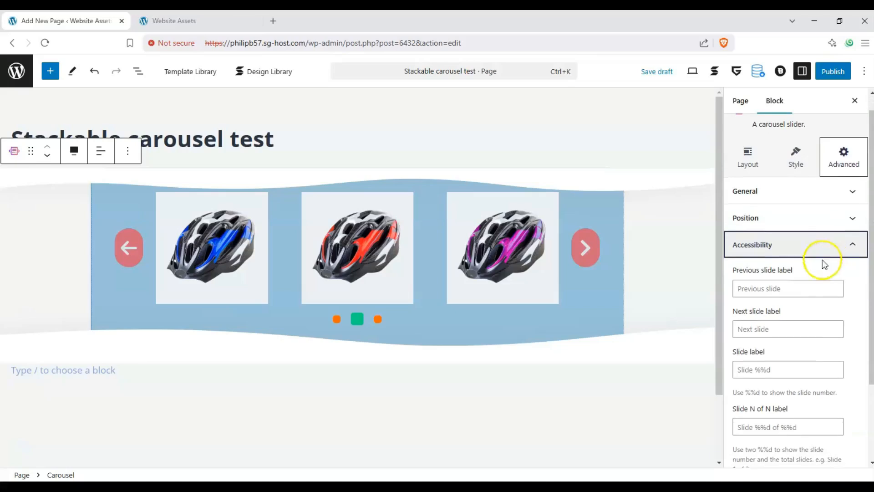
click(797, 292)
click(810, 269)
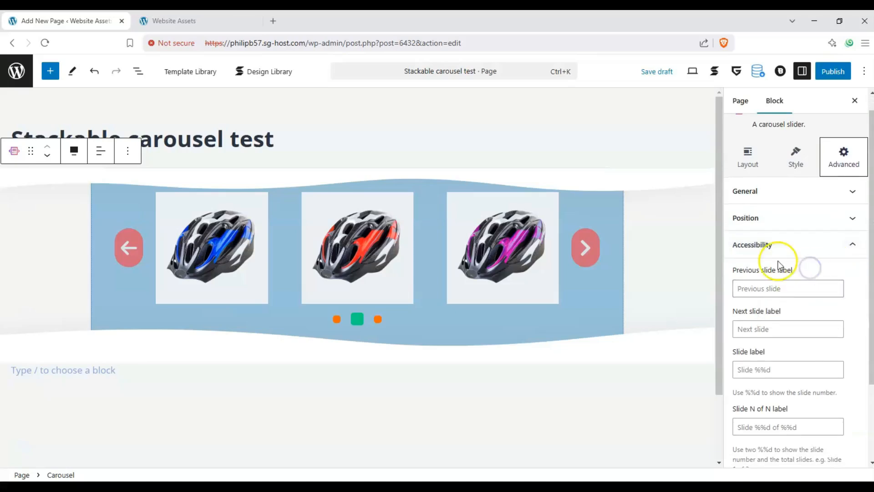
scroll(805, 310, down, 2)
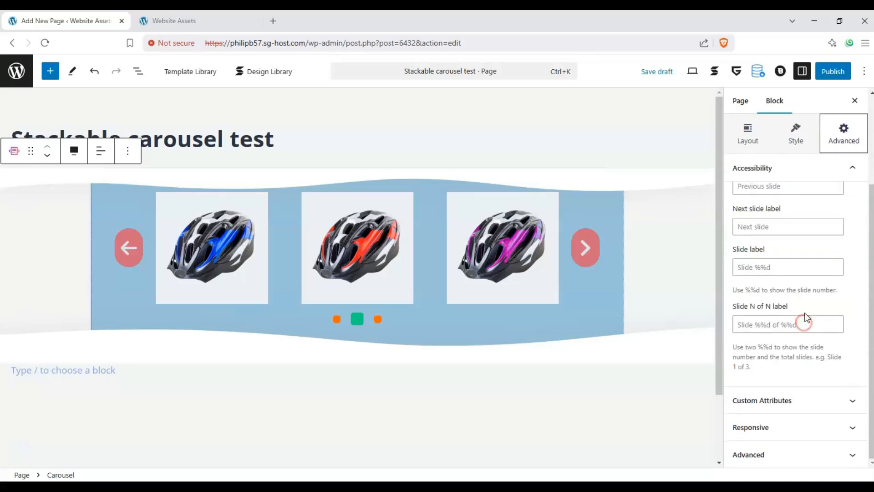
scroll(805, 319, up, 2)
click(806, 241)
Step: Review the carousel's custom attributes, its responsive hiding options, and its HTML anchor and CSS class fields
click(832, 294)
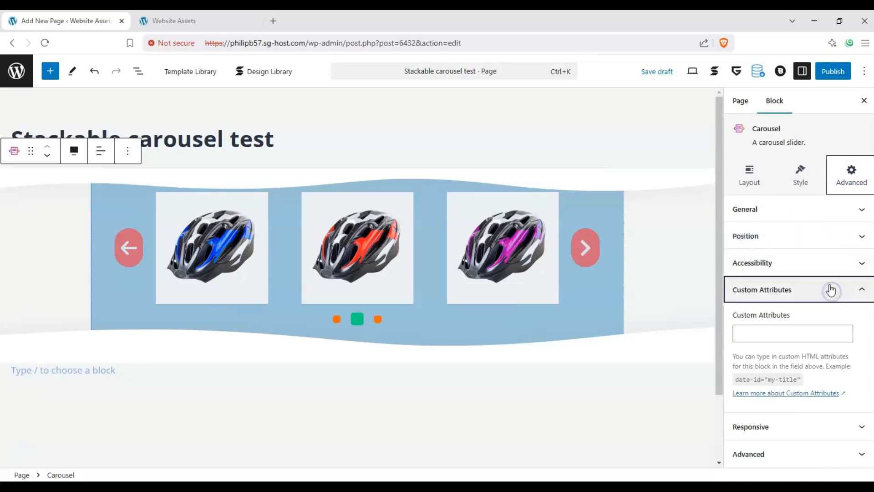
click(814, 278)
click(813, 325)
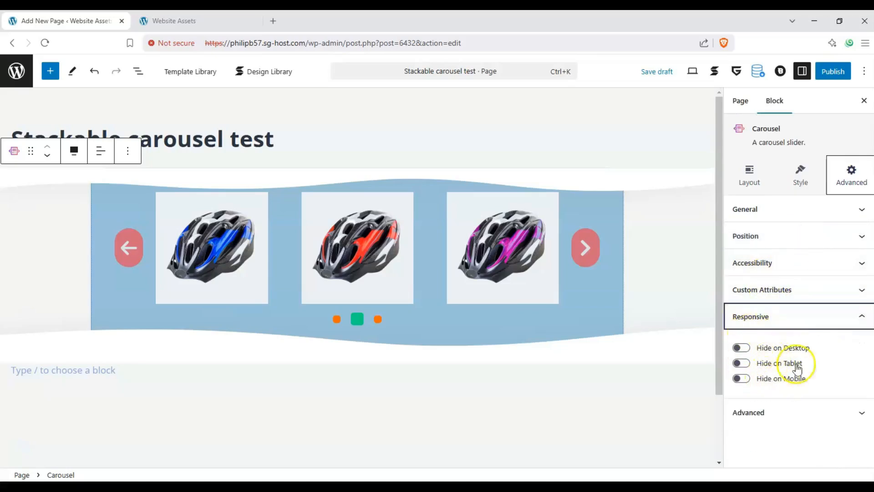
click(805, 324)
click(815, 344)
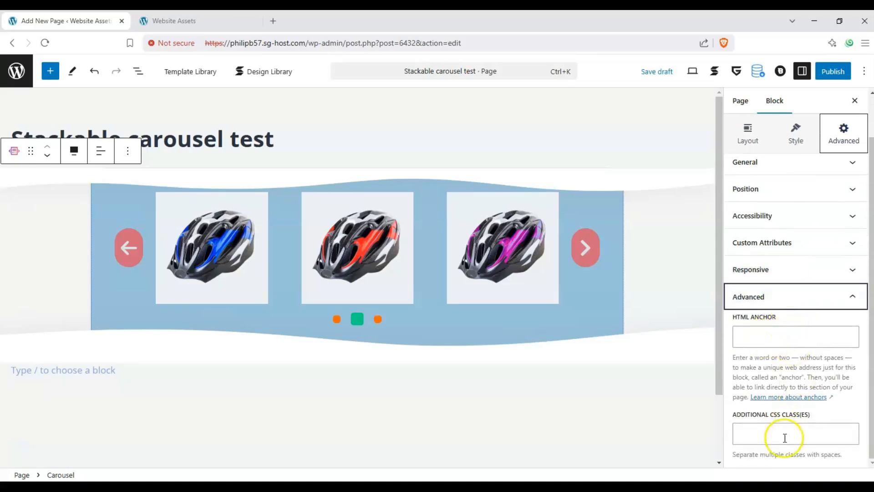
click(789, 296)
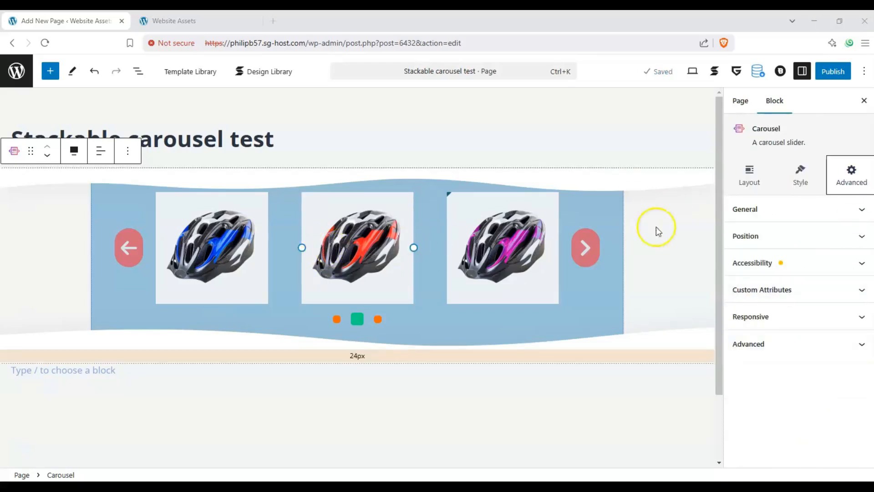
Step: Publish the page and open it on the website
click(829, 73)
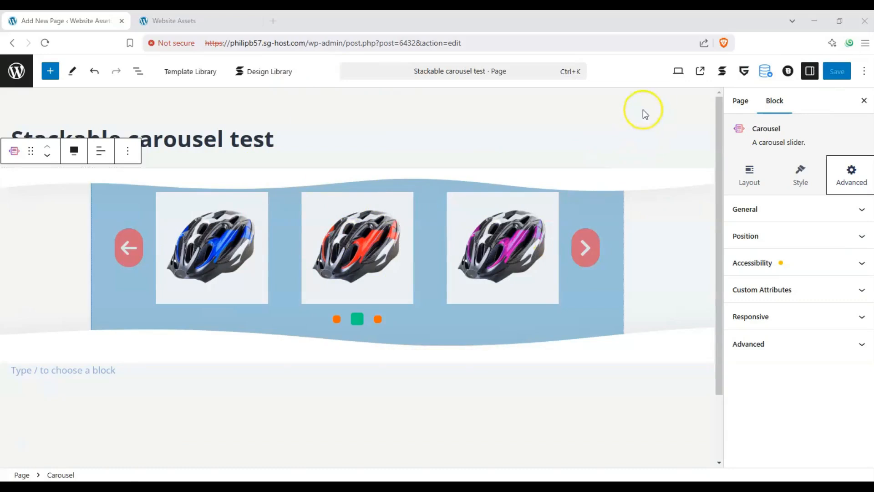
click(699, 72)
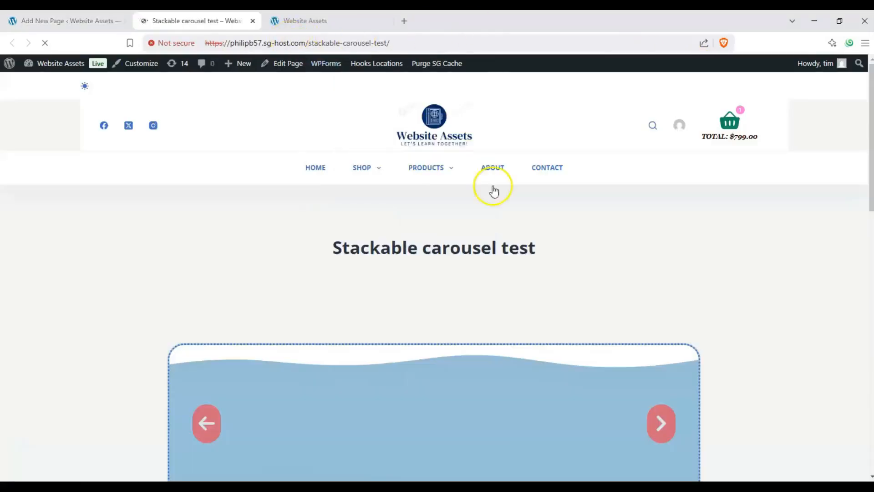
Step: Decline the cookies on the published "Stackable carousel test" page and bring the whole helmet carousel into view
scroll(392, 206, down, 1)
drag(343, 231, 497, 239)
click(496, 240)
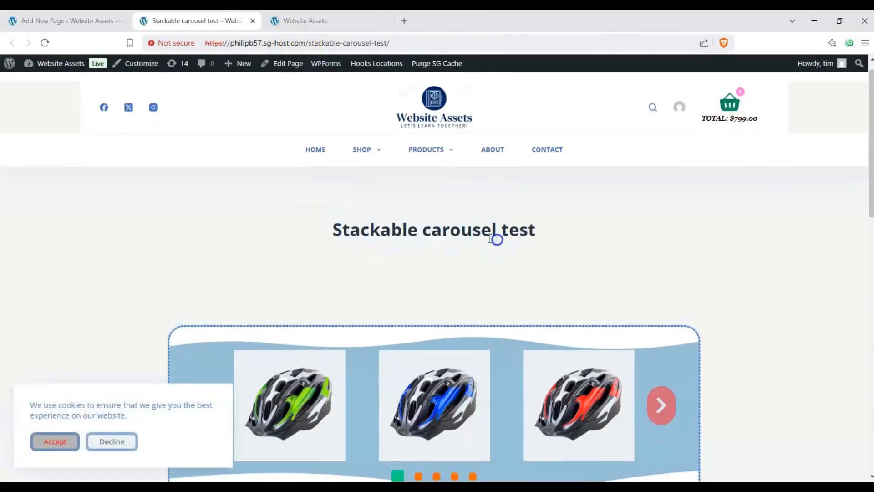
scroll(279, 247, down, 1)
click(117, 441)
scroll(173, 277, down, 1)
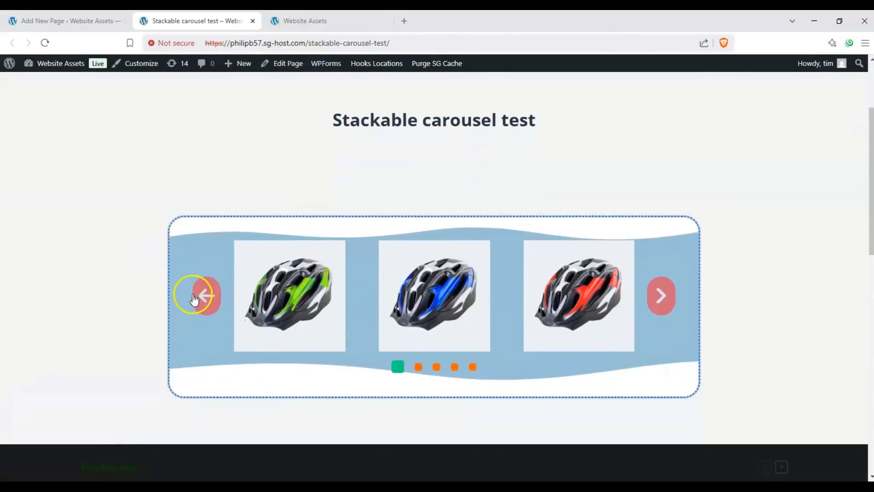
Step: Test the published carousel's forward navigation one slide at a time, going past the fifth slide to check looping
click(660, 311)
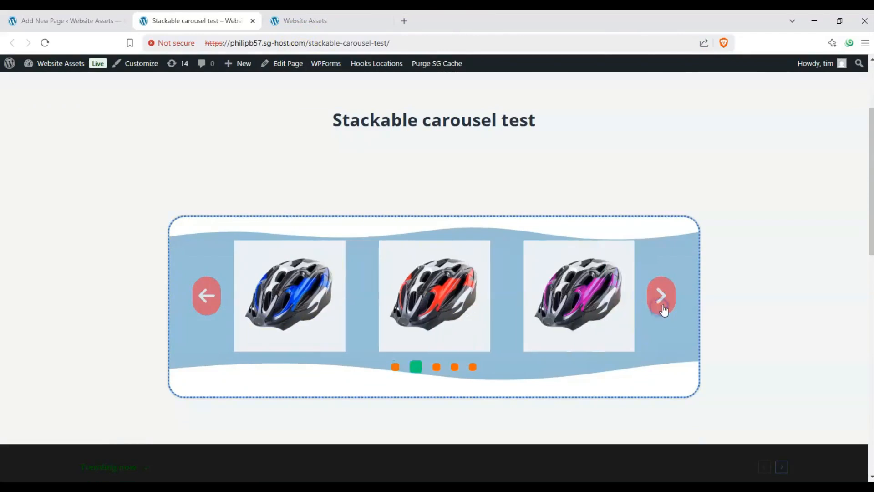
click(661, 304)
click(666, 309)
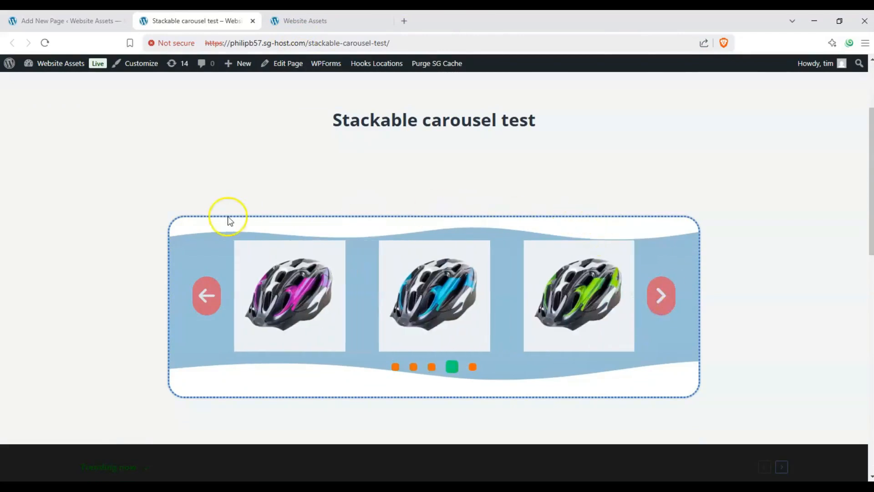
click(667, 313)
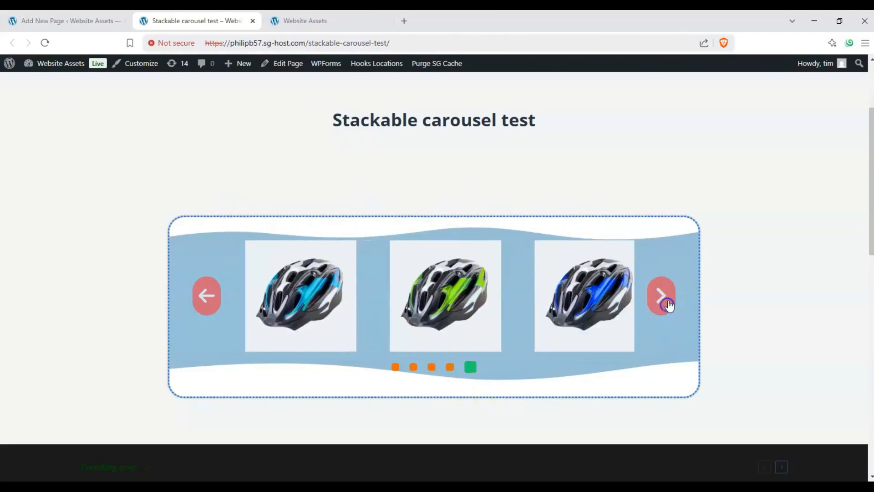
click(660, 298)
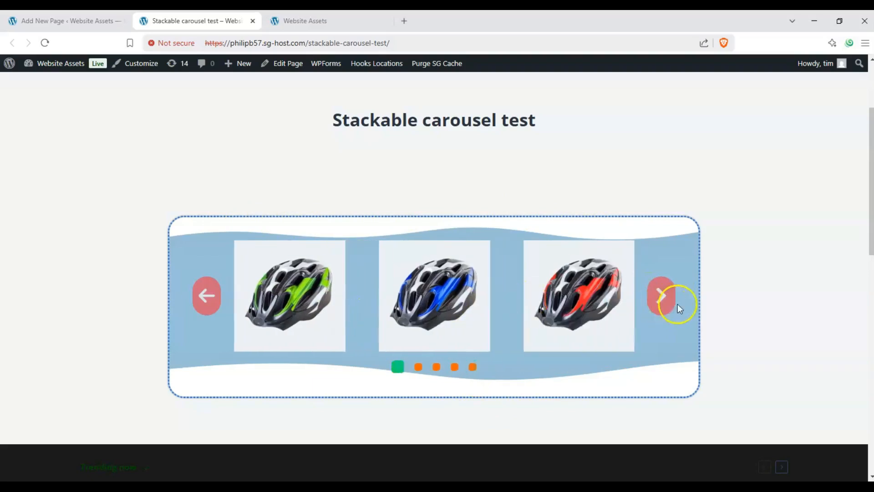
click(678, 306)
click(658, 297)
scroll(297, 165, down, 1)
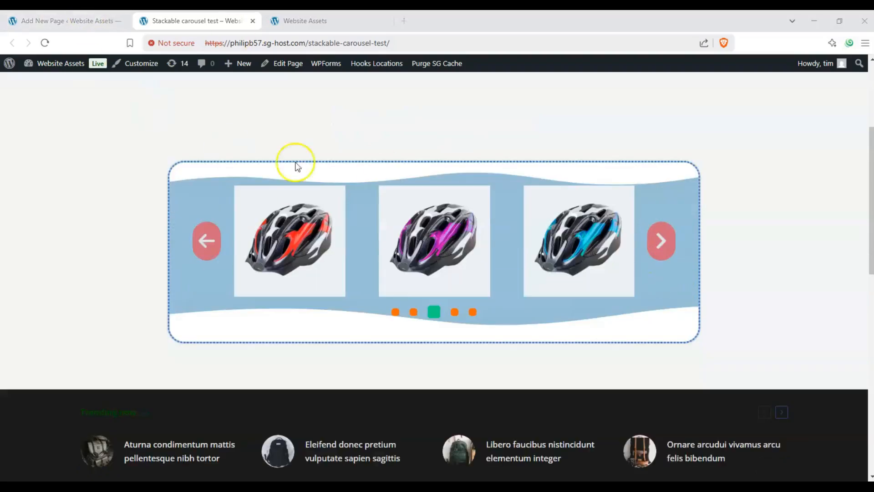
scroll(297, 166, up, 2)
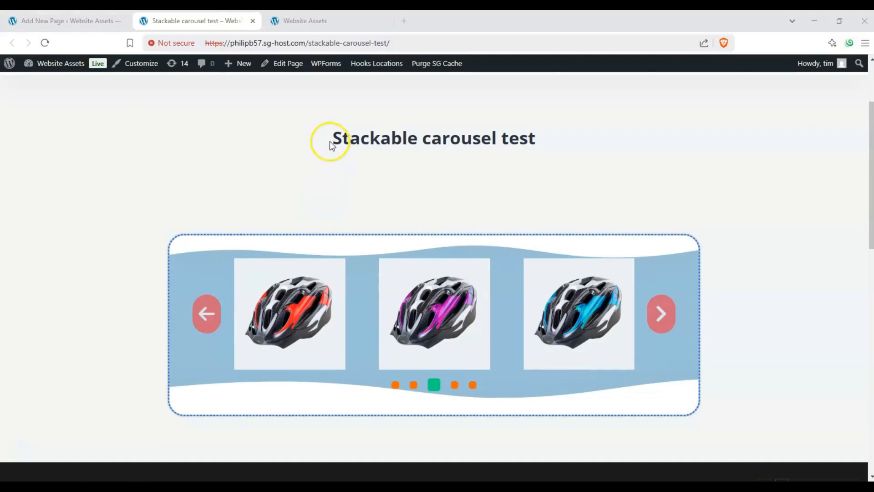
scroll(401, 231, down, 1)
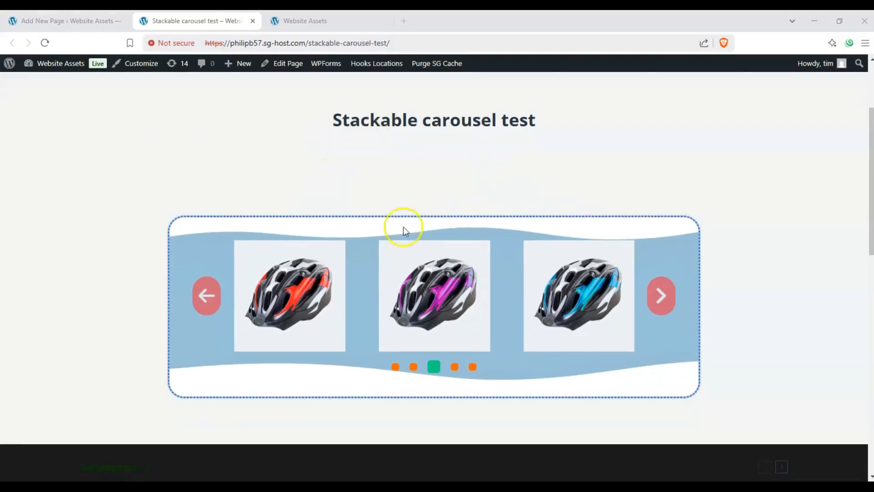
scroll(394, 247, up, 1)
Step: Advance the helmet carousel forward repeatedly in quick succession through full loops of its slides
click(654, 295)
click(653, 295)
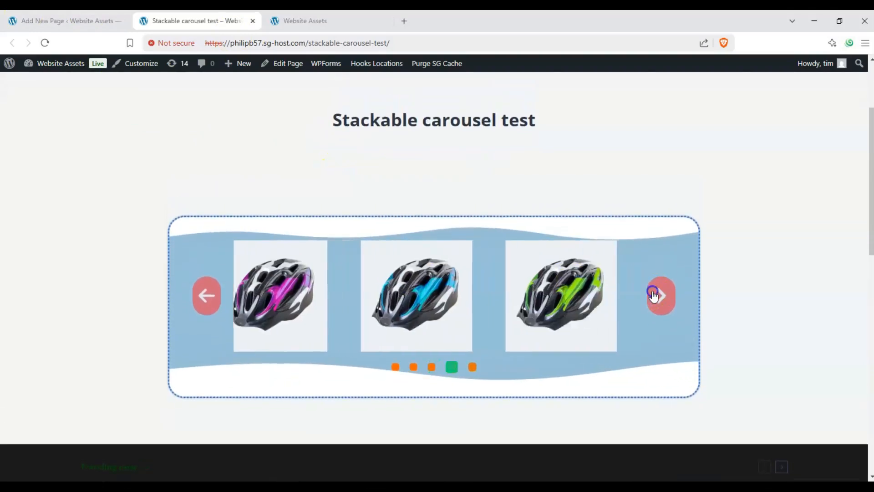
click(654, 295)
click(654, 295)
click(654, 295)
click(653, 295)
click(653, 295)
click(654, 295)
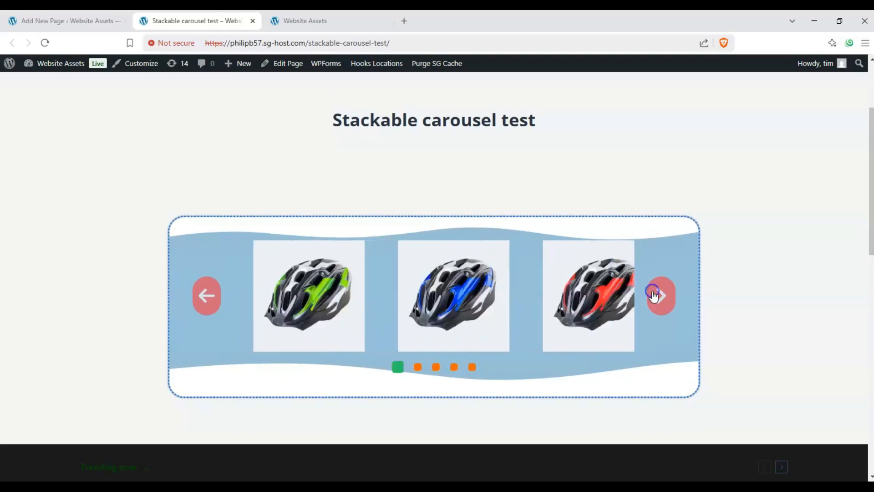
click(653, 295)
click(654, 295)
click(653, 295)
click(653, 295)
click(654, 295)
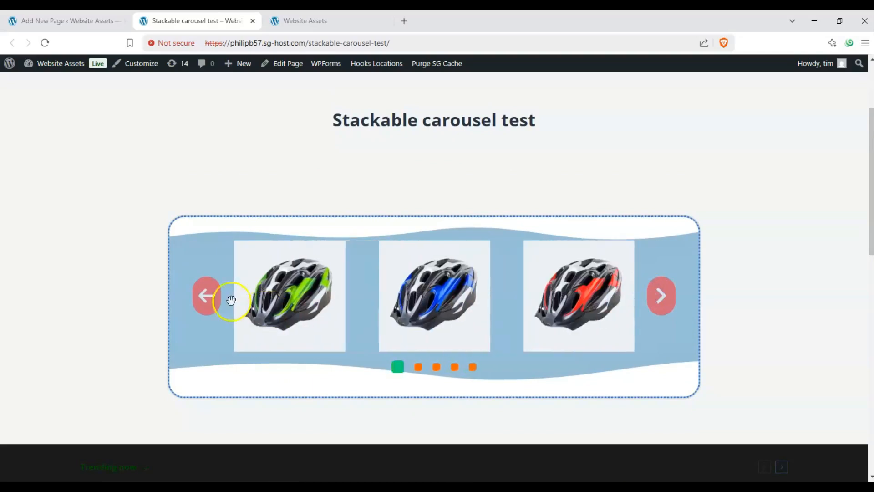
Step: Test the carousel's backward navigation by going back repeatedly through all five helmet slides
click(205, 299)
click(205, 298)
click(205, 298)
click(206, 299)
click(207, 303)
click(207, 302)
click(208, 303)
click(207, 302)
click(208, 303)
click(207, 303)
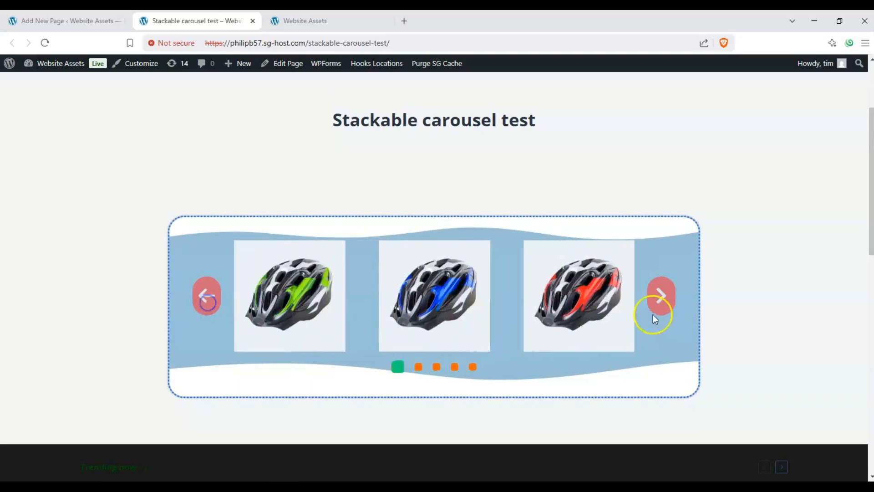
Step: Alternate between the next and previous slides to check both of the carousel's navigation arrows
click(662, 297)
click(662, 298)
click(207, 295)
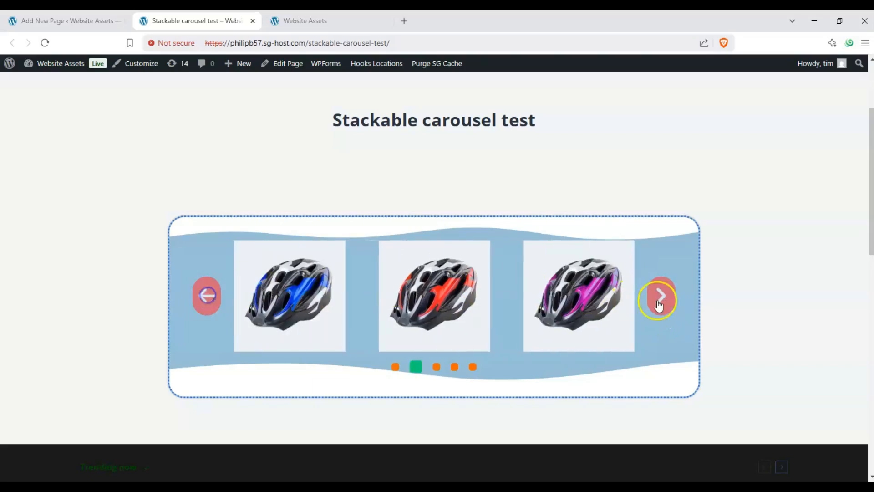
click(659, 304)
click(207, 295)
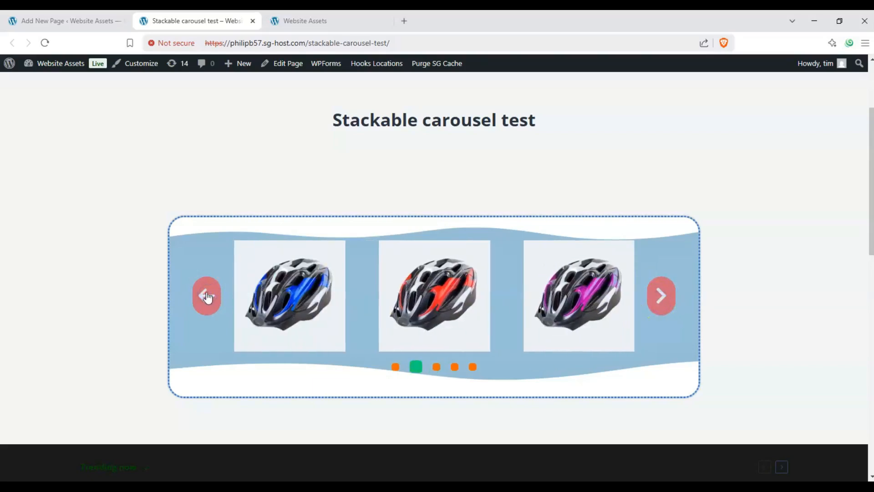